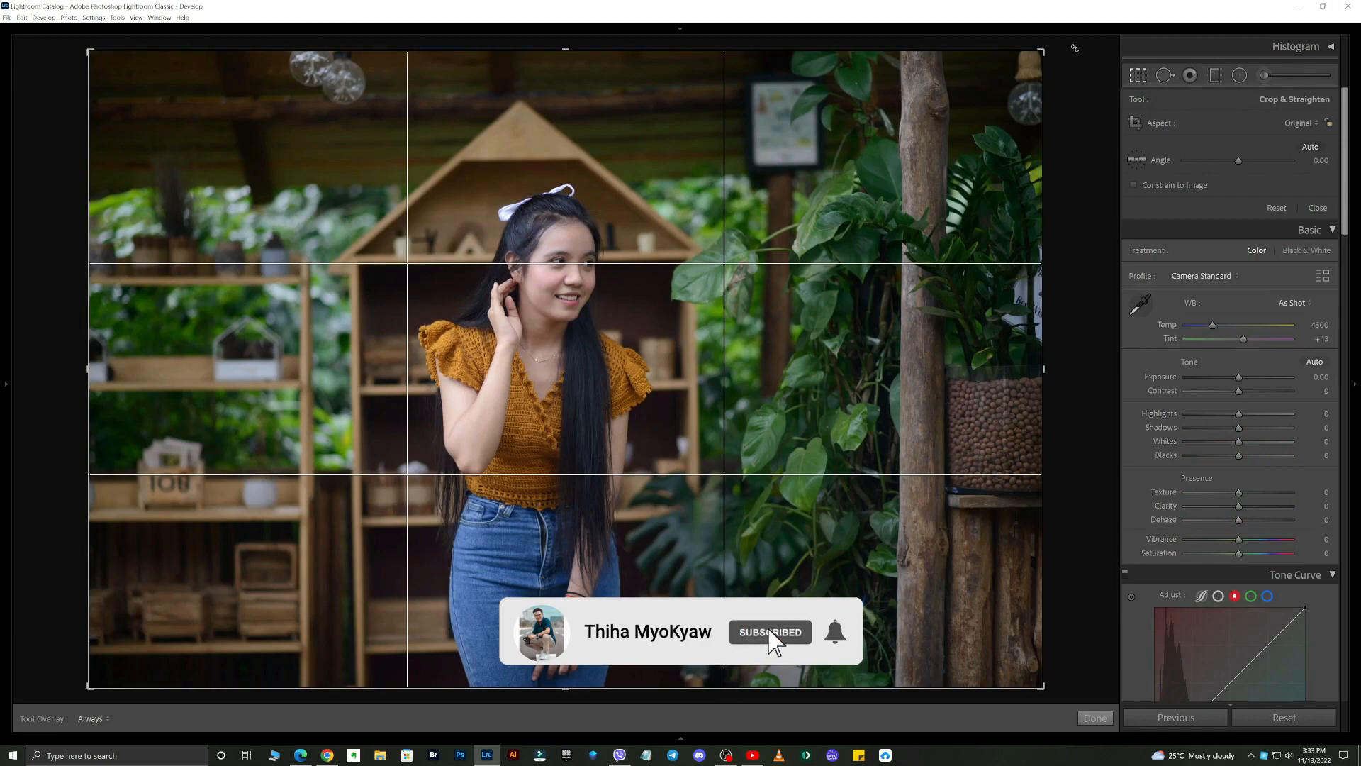
- Straighten the photo by rotating the crop to an angle of 0.80 and apply it
left_click_drag(1077, 54, 1083, 53)
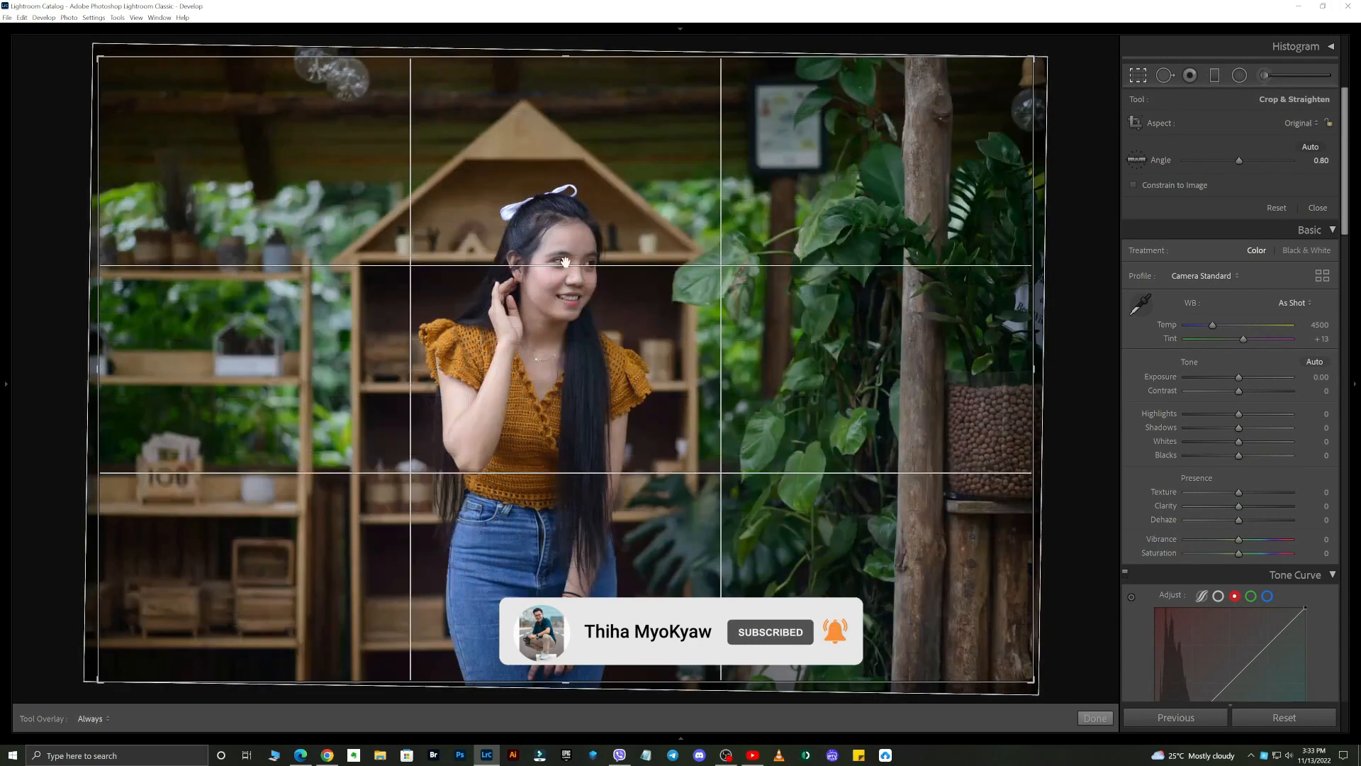
key("Return")
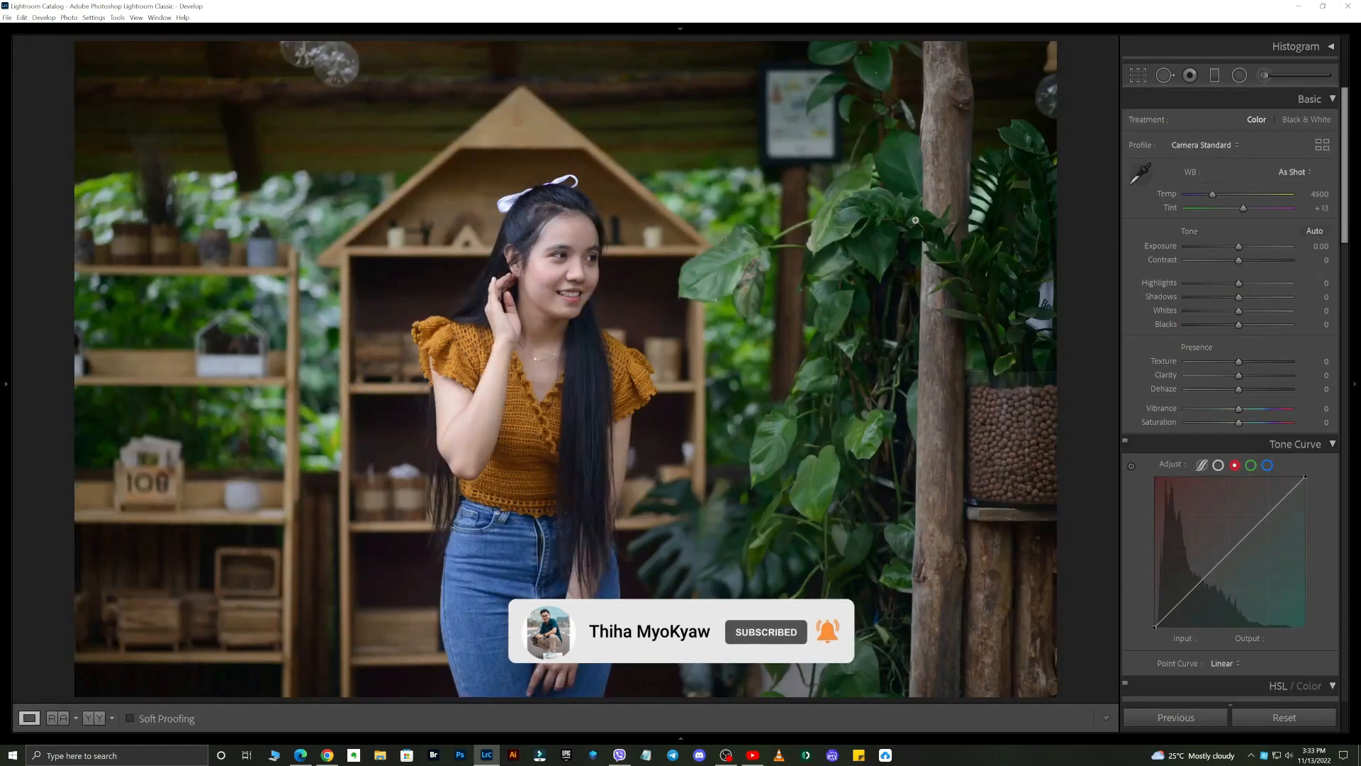
- Set the basic tone to exposure +0.37, highlights −52, whites −18 and shadows +13
left_click(1243, 246)
left_click(1211, 283)
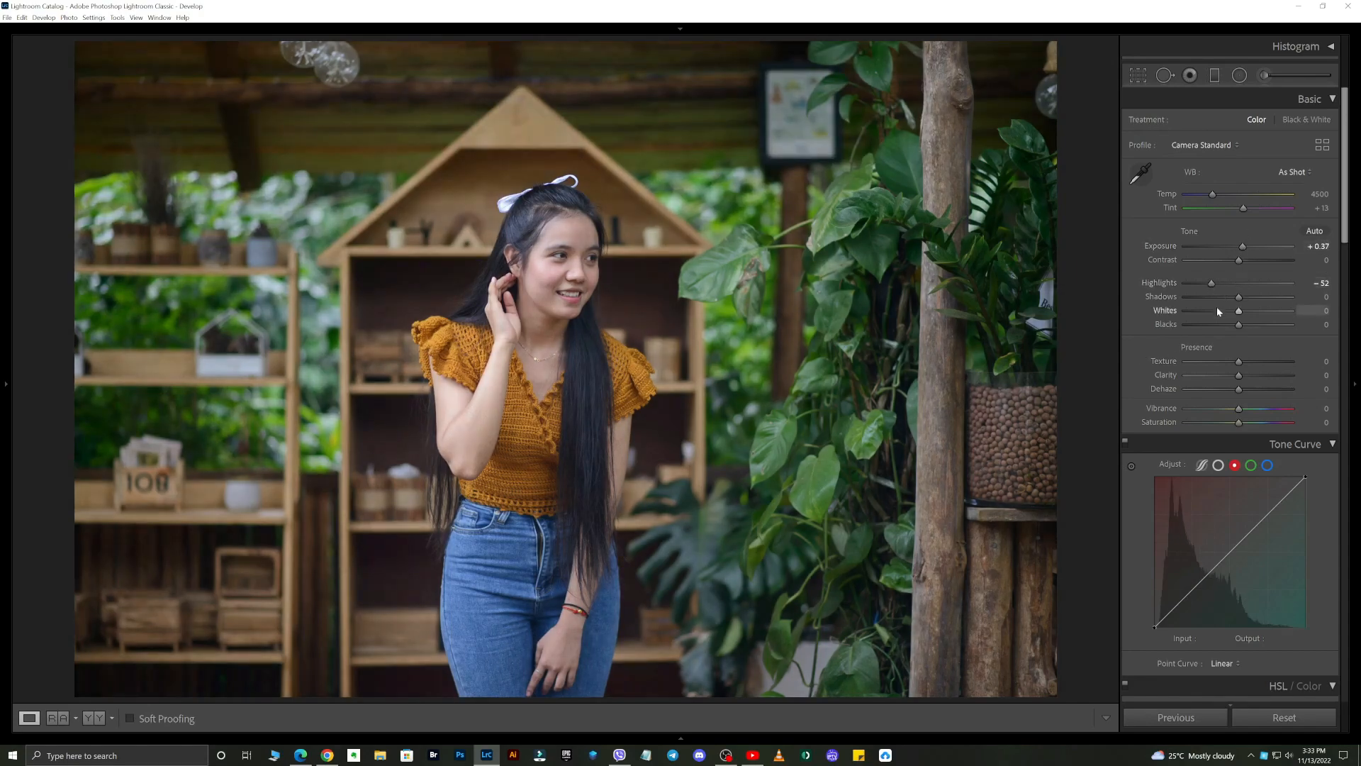
left_click_drag(1216, 310, 1231, 312)
left_click(1245, 300)
- Set the HSL hues to red +20, orange +12, yellow −6, green −31, purple +13 and magenta +41
scroll(1244, 299, "down", 3)
scroll(1346, 274, "down", 5)
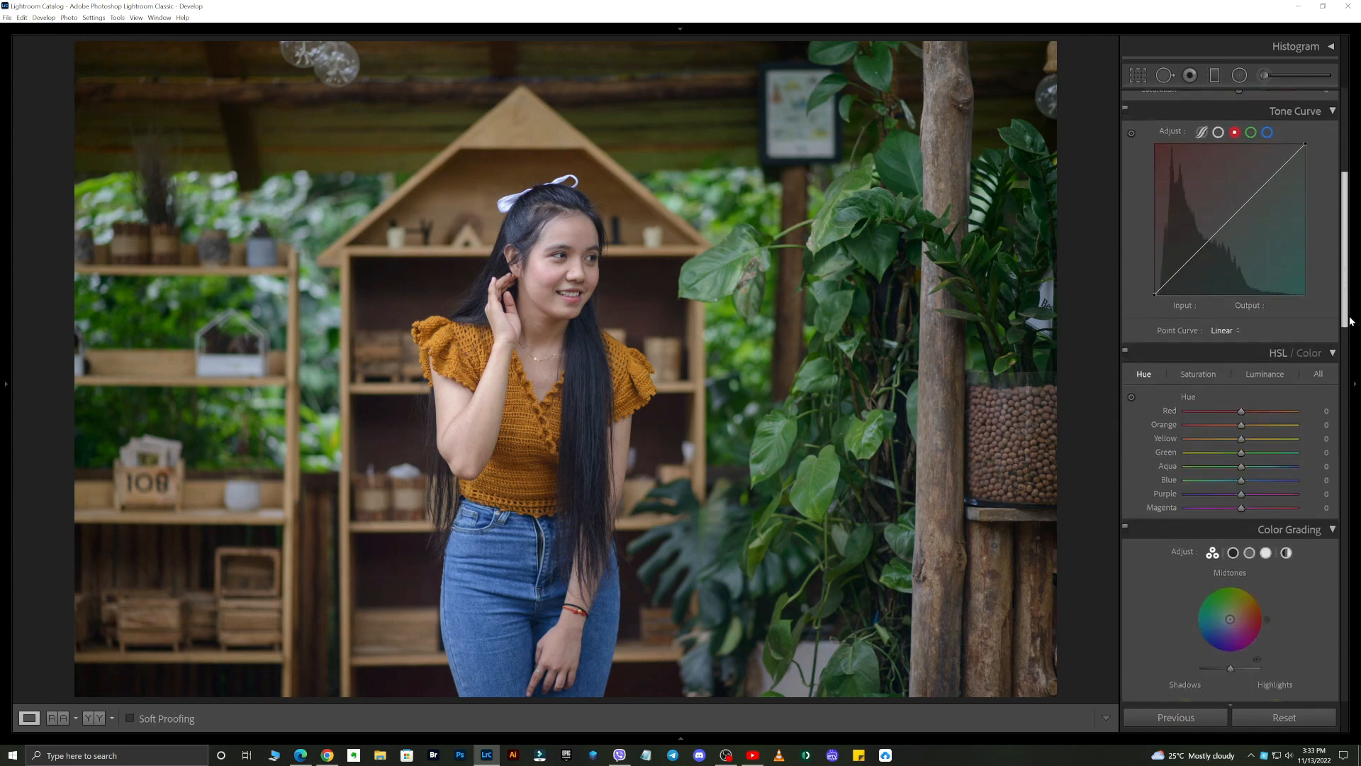
left_click_drag(1241, 317, 1263, 415)
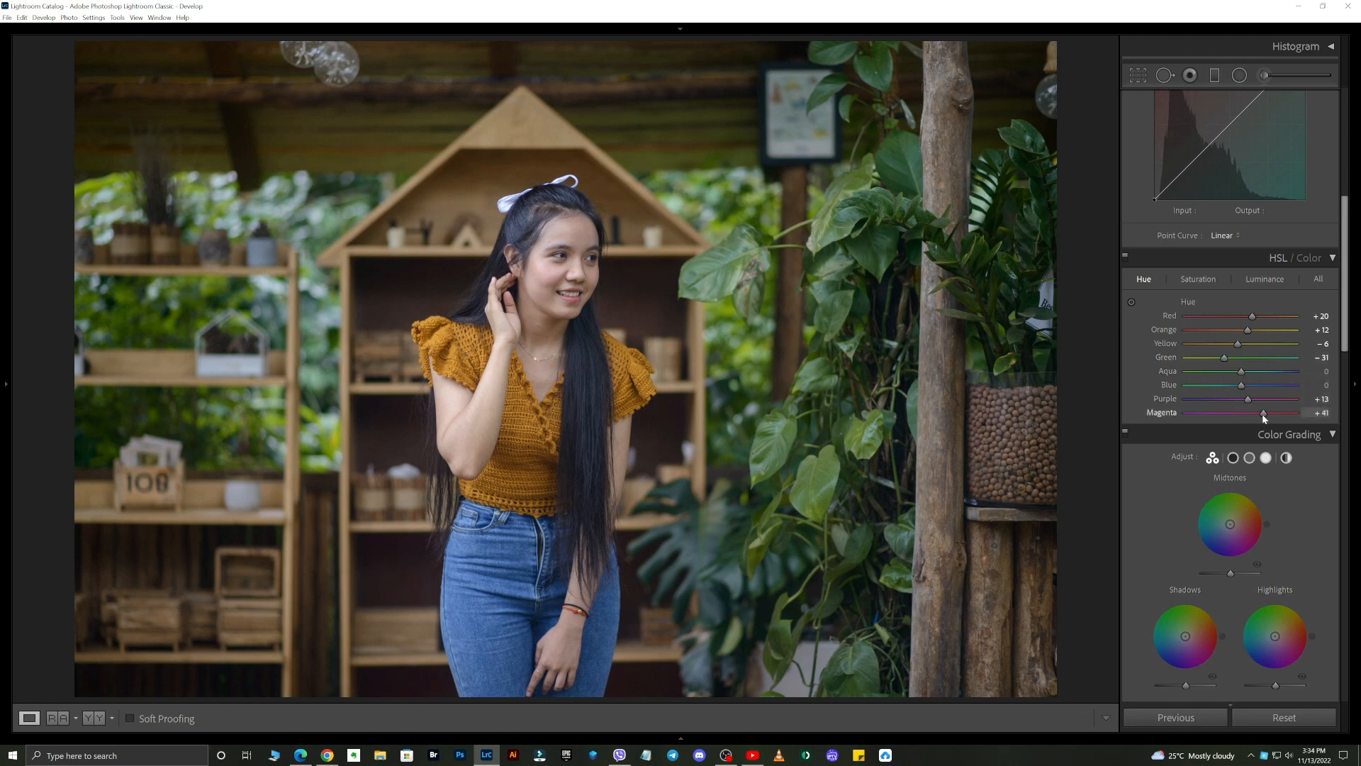
- Set the HSL saturation to orange −9, yellow −26, green −57, blue −15 and purple −28
left_click(1200, 282)
mouse_move(1232, 357)
left_mouse_down()
mouse_move(1201, 357)
mouse_move(1236, 330)
mouse_move(1228, 344)
left_mouse_up()
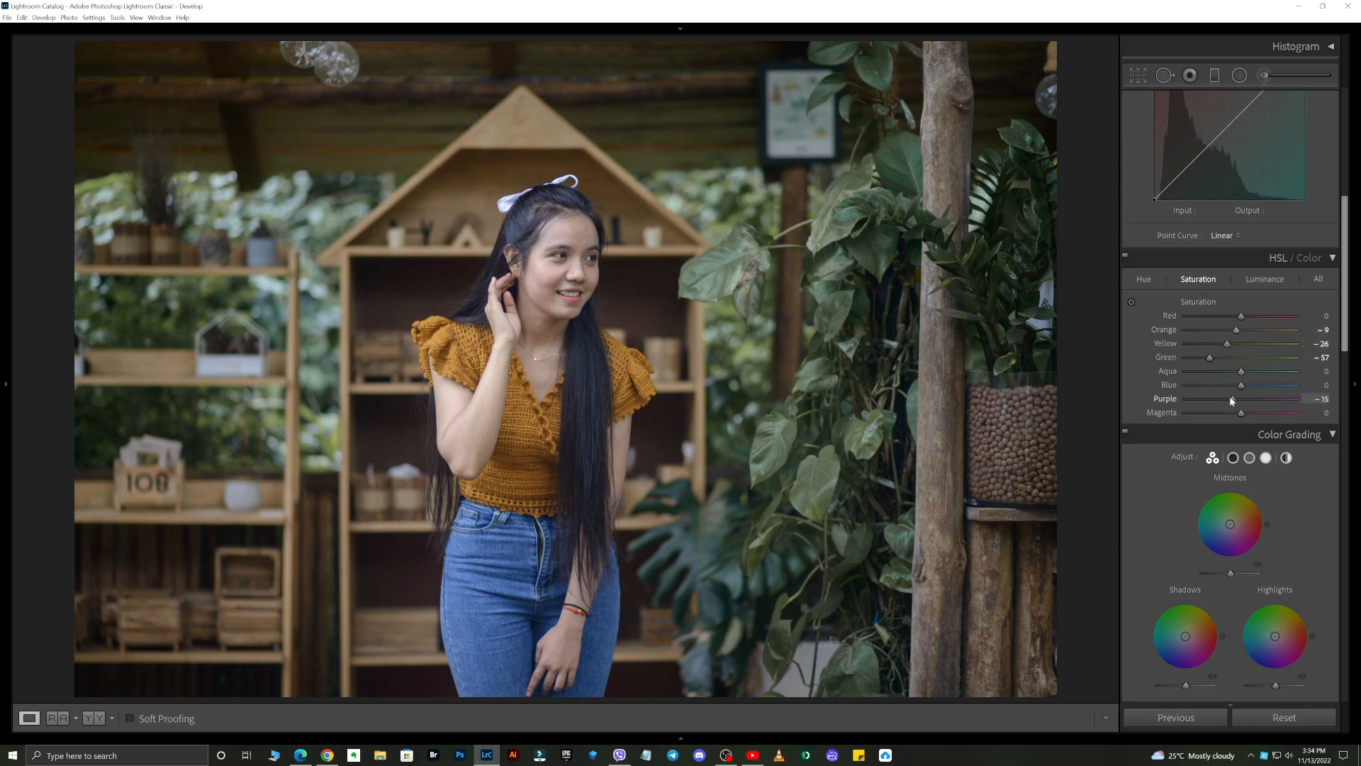
left_click_drag(1241, 385, 1232, 384)
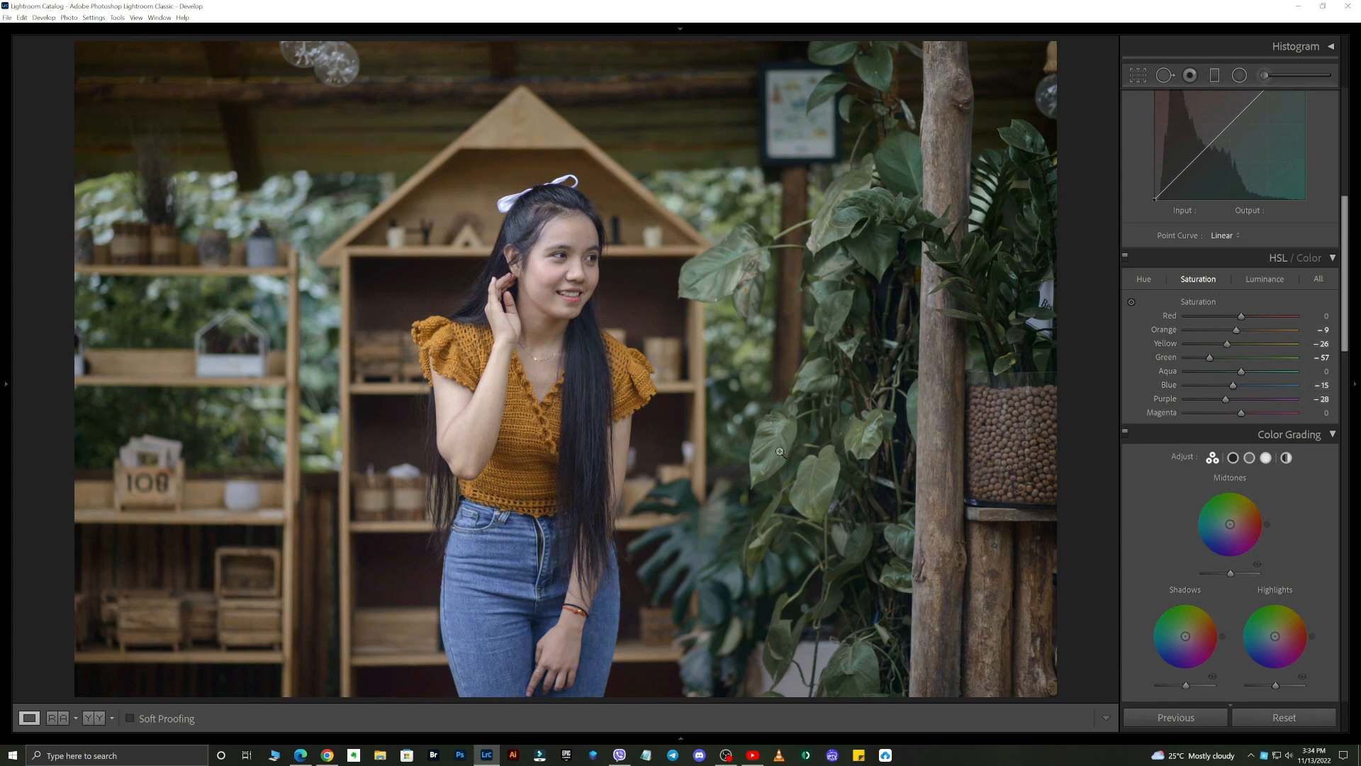
- Set the HSL luminance to orange +31, yellow +11, green −39, blue −9 and purple +9
left_click(1264, 279)
left_click_drag(1241, 329, 1243, 398)
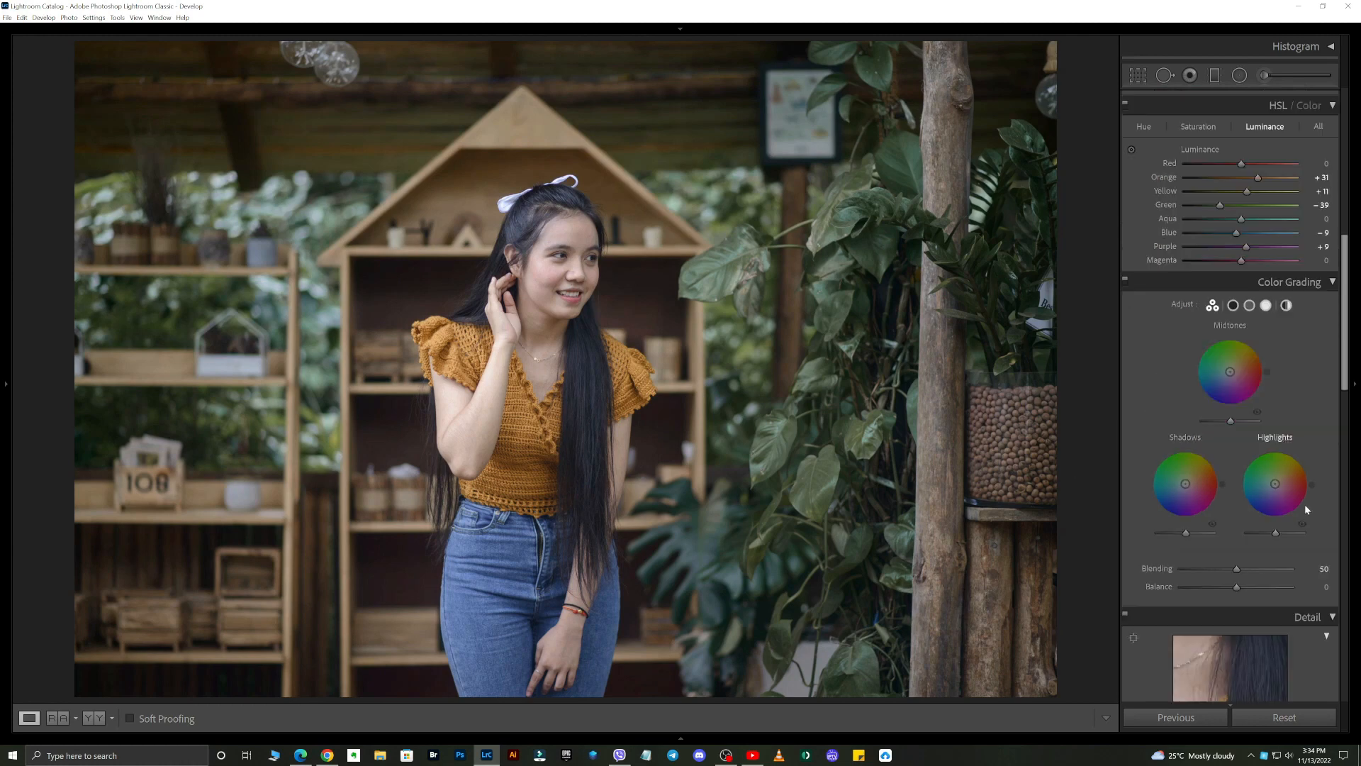
- Grade the shadows purple at about hue 287, saturation 18, tint the highlights slightly blue, and set blending to 33
scroll(1304, 504, "down", 3)
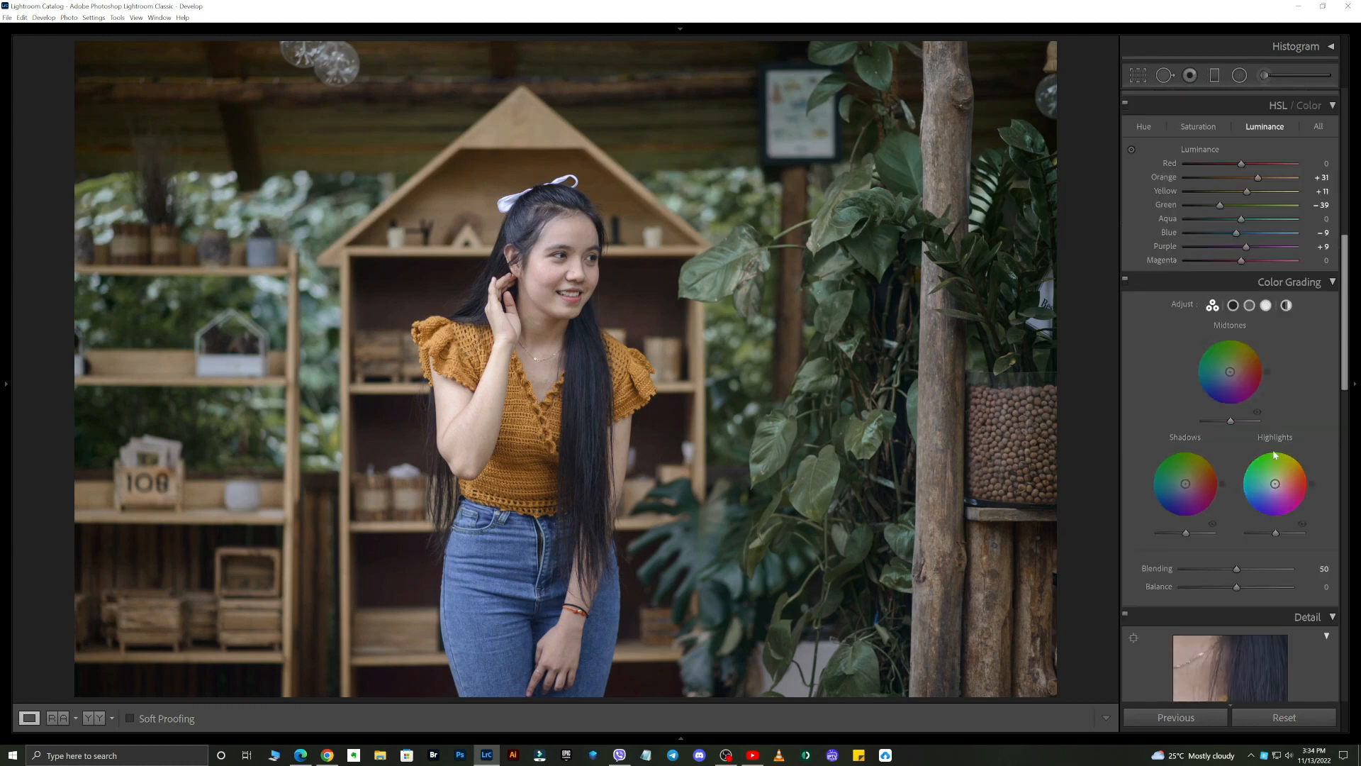
mouse_move(1222, 484)
left_mouse_down()
mouse_move(1214, 506)
mouse_move(1158, 508)
mouse_move(1188, 521)
mouse_move(1187, 489)
left_mouse_up()
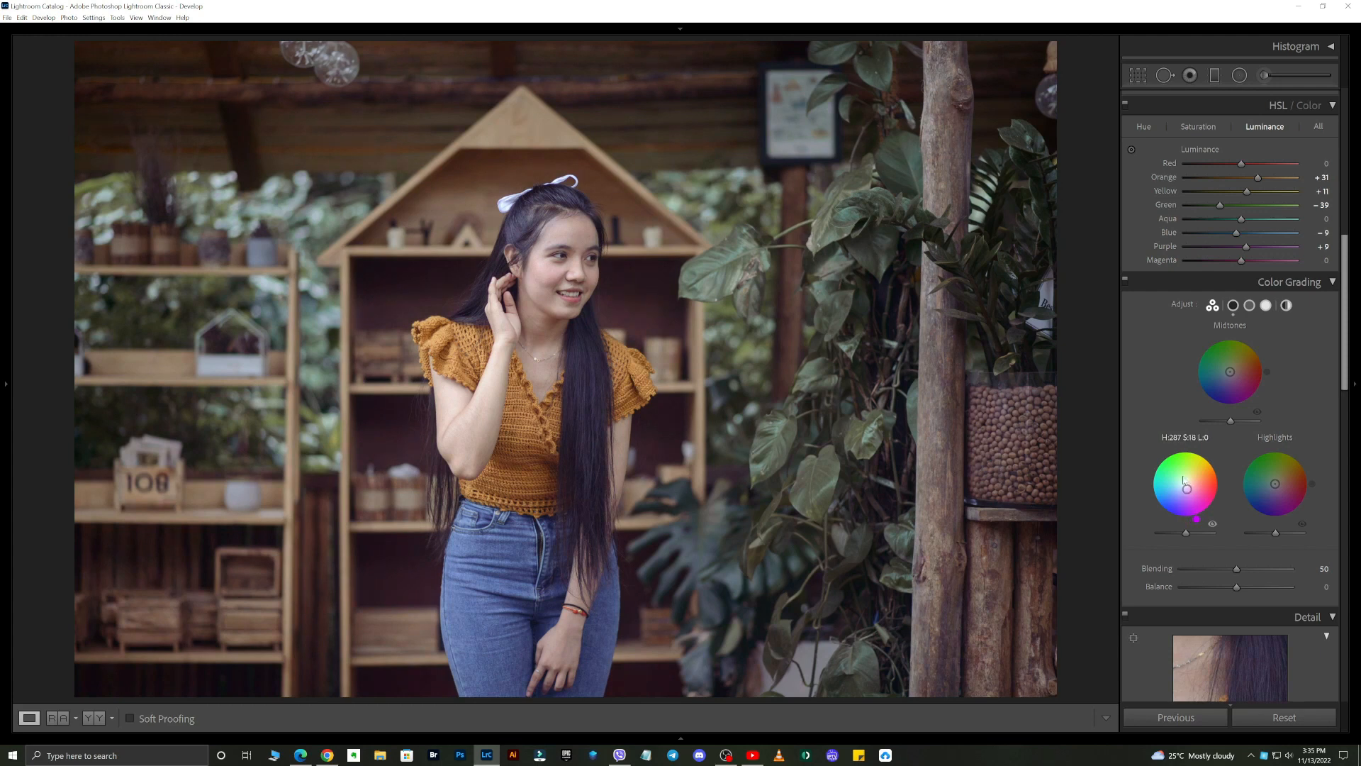
mouse_move(1275, 484)
left_mouse_down()
mouse_move(1249, 480)
mouse_move(1271, 485)
left_mouse_up()
left_click_drag(1261, 571, 1185, 534)
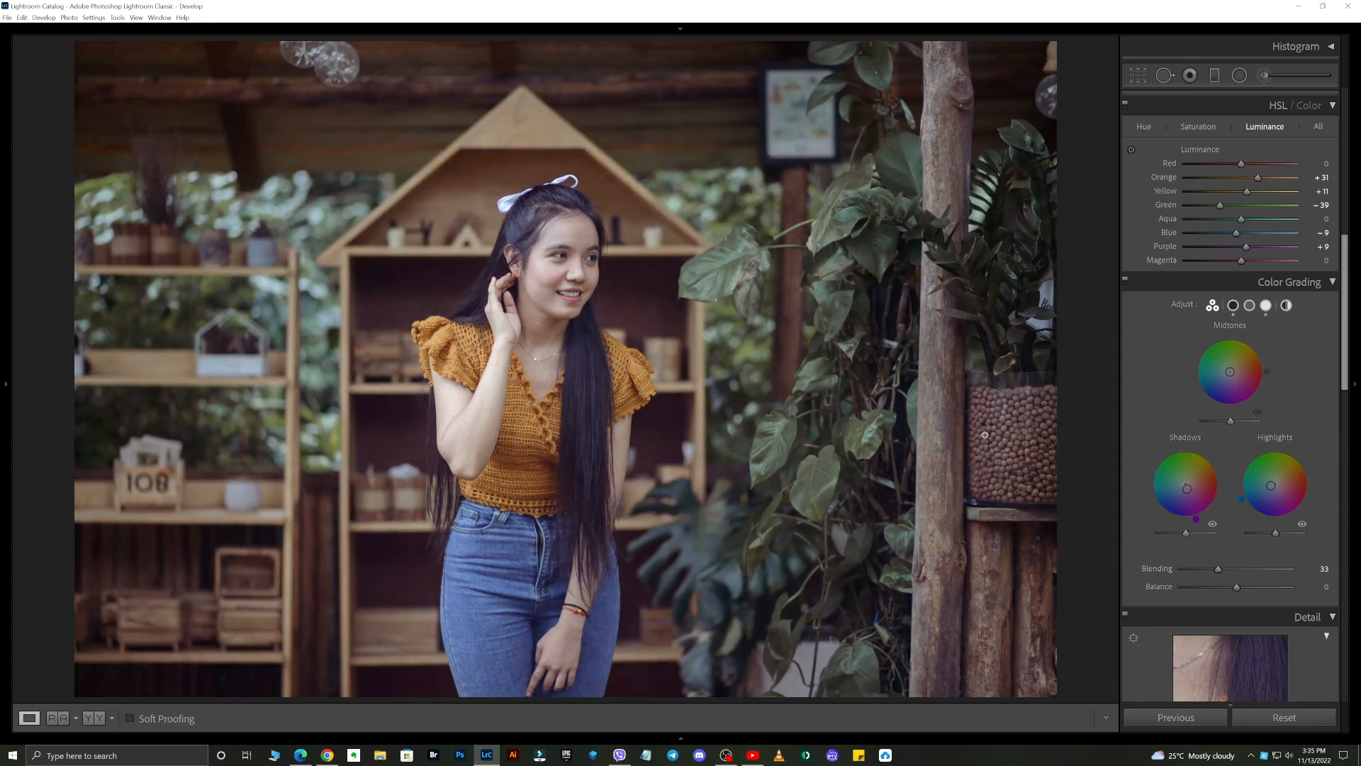
left_click(1212, 525)
- Calibrate red primary hue +23, saturation +12, green hue +52, saturation −15, blue hue −23, saturation −14, and shadow tint −19
left_click_drag(1349, 343, 1307, 652)
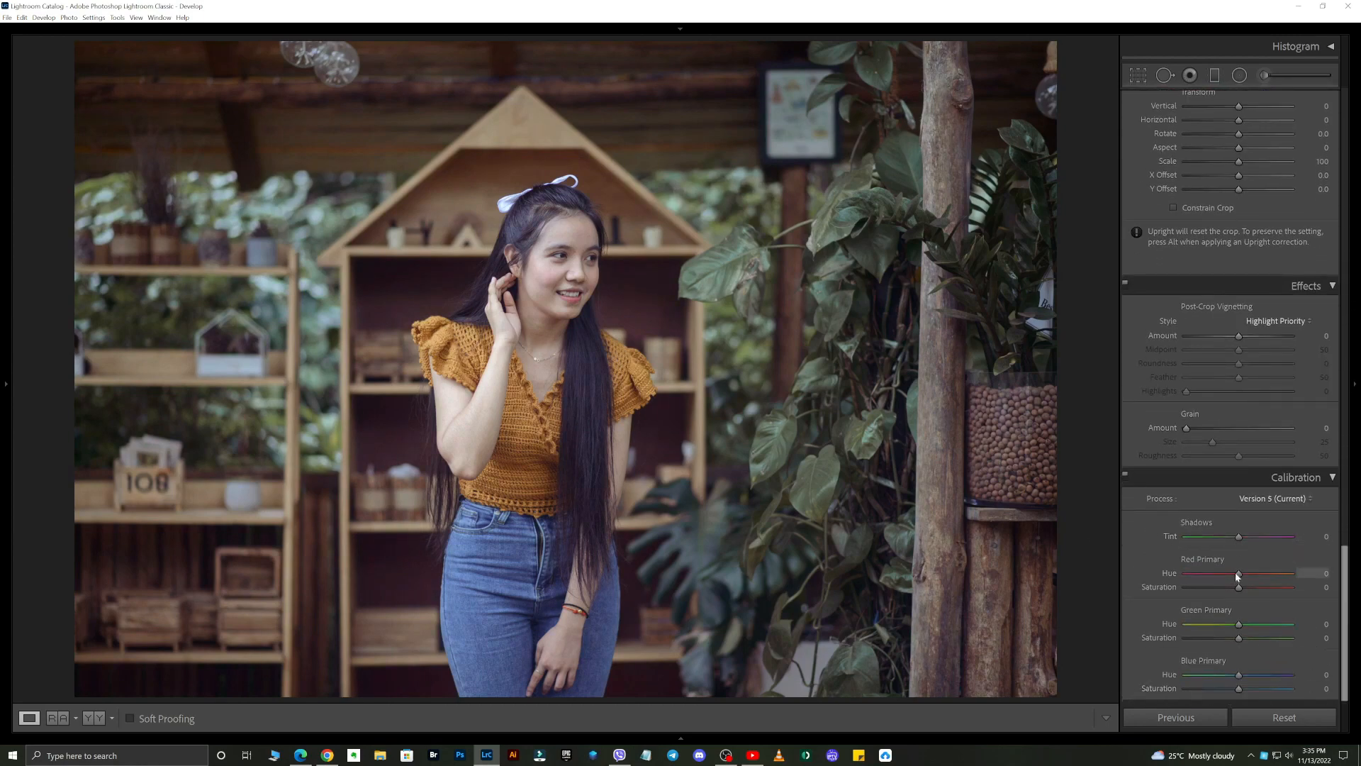
mouse_move(1238, 573)
left_mouse_down()
mouse_move(1251, 572)
mouse_move(1246, 586)
left_mouse_up()
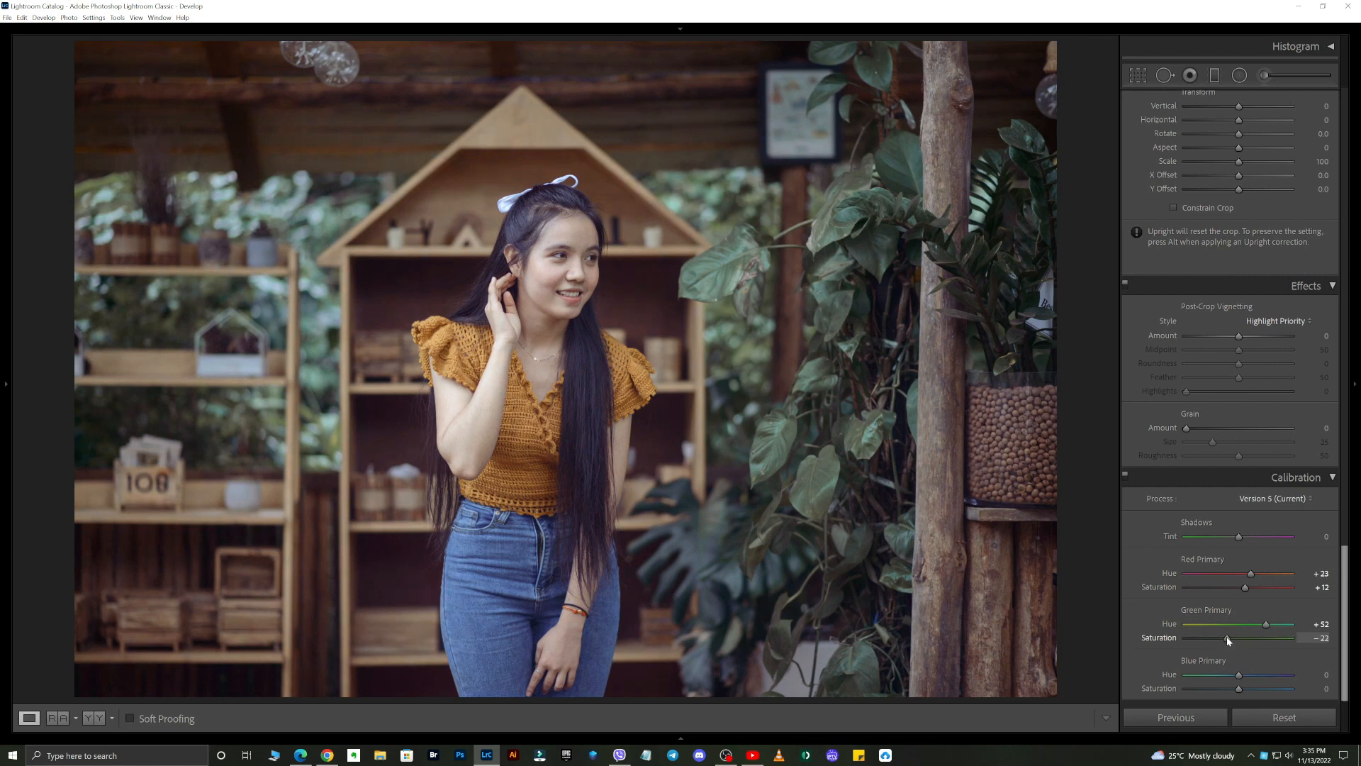
left_click_drag(1220, 638, 1232, 690)
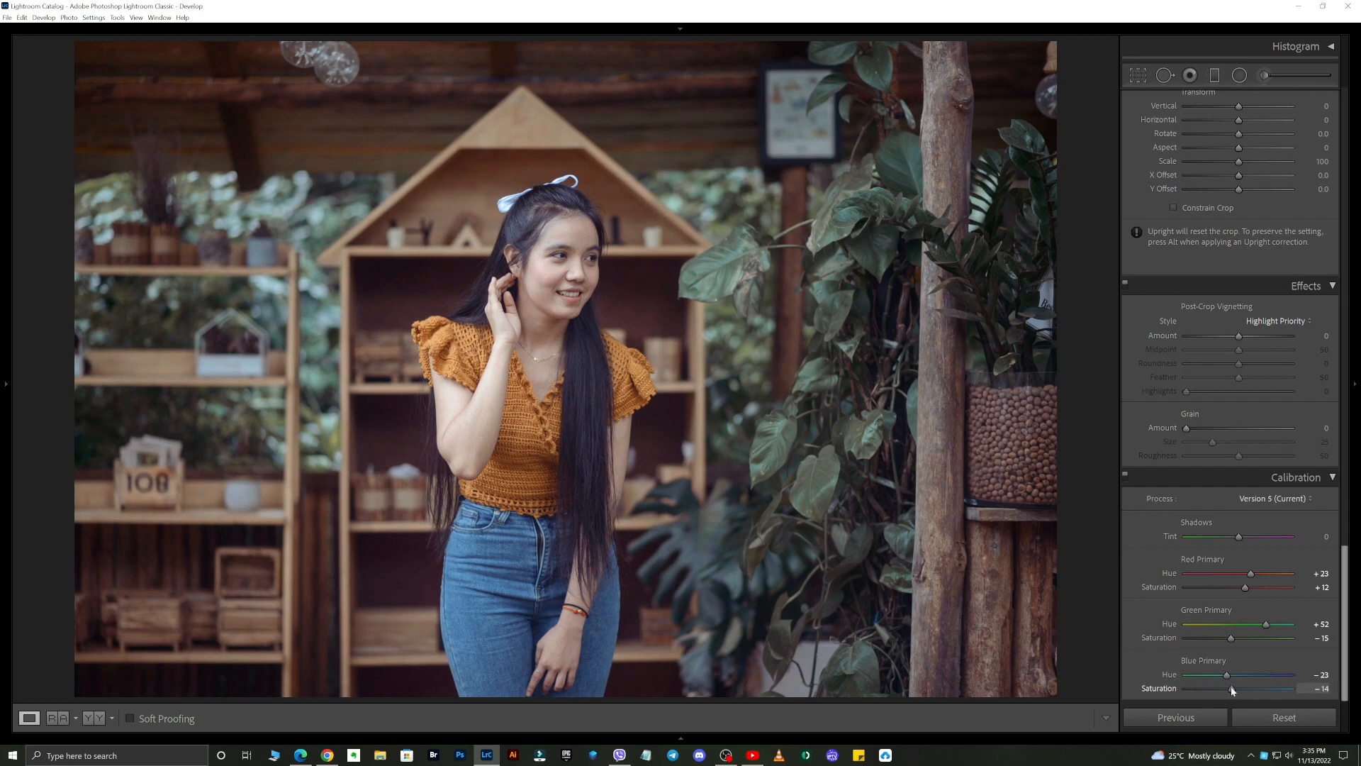
left_click_drag(1238, 536, 1230, 538)
- Set the white balance to temperature 5818 and tint −6, with clarity −7 and vibrance +41
left_click_drag(1344, 549, 1347, 74)
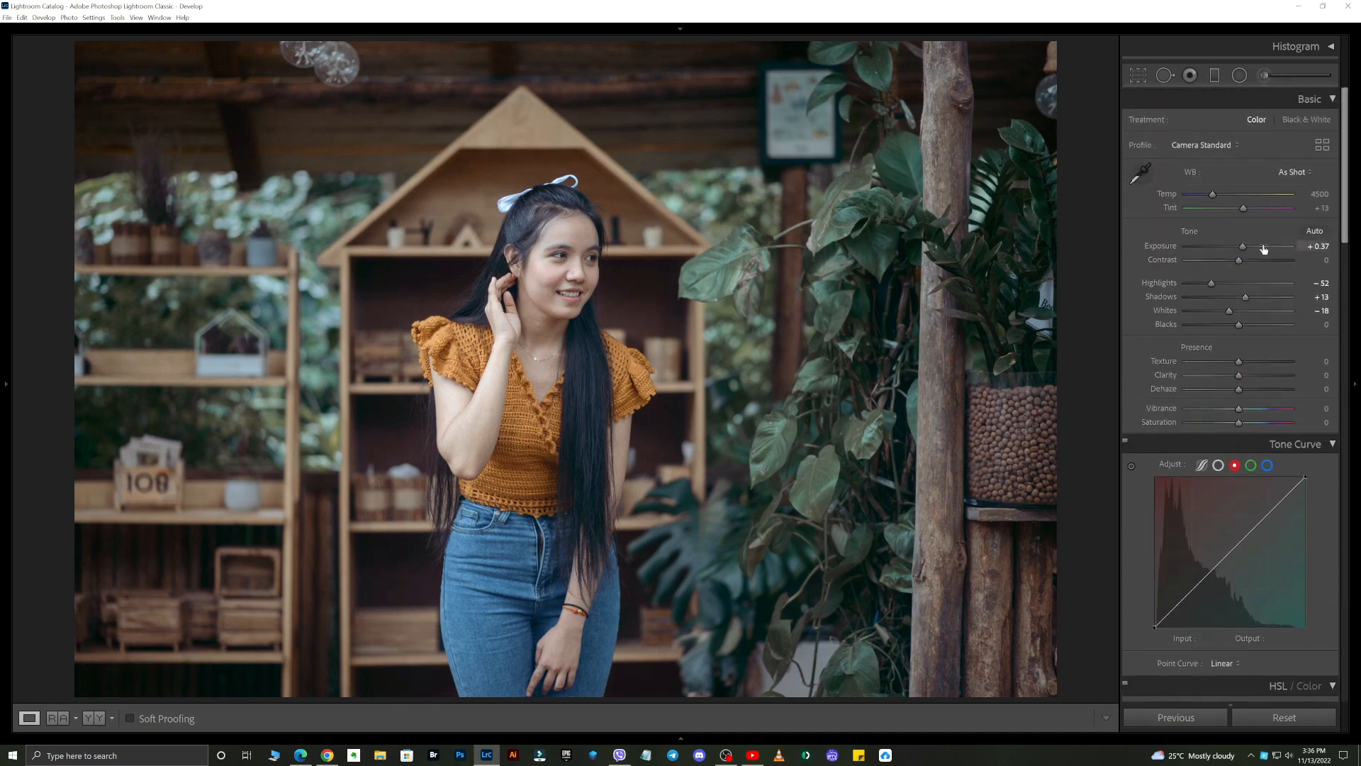
left_click_drag(1213, 195, 1237, 208)
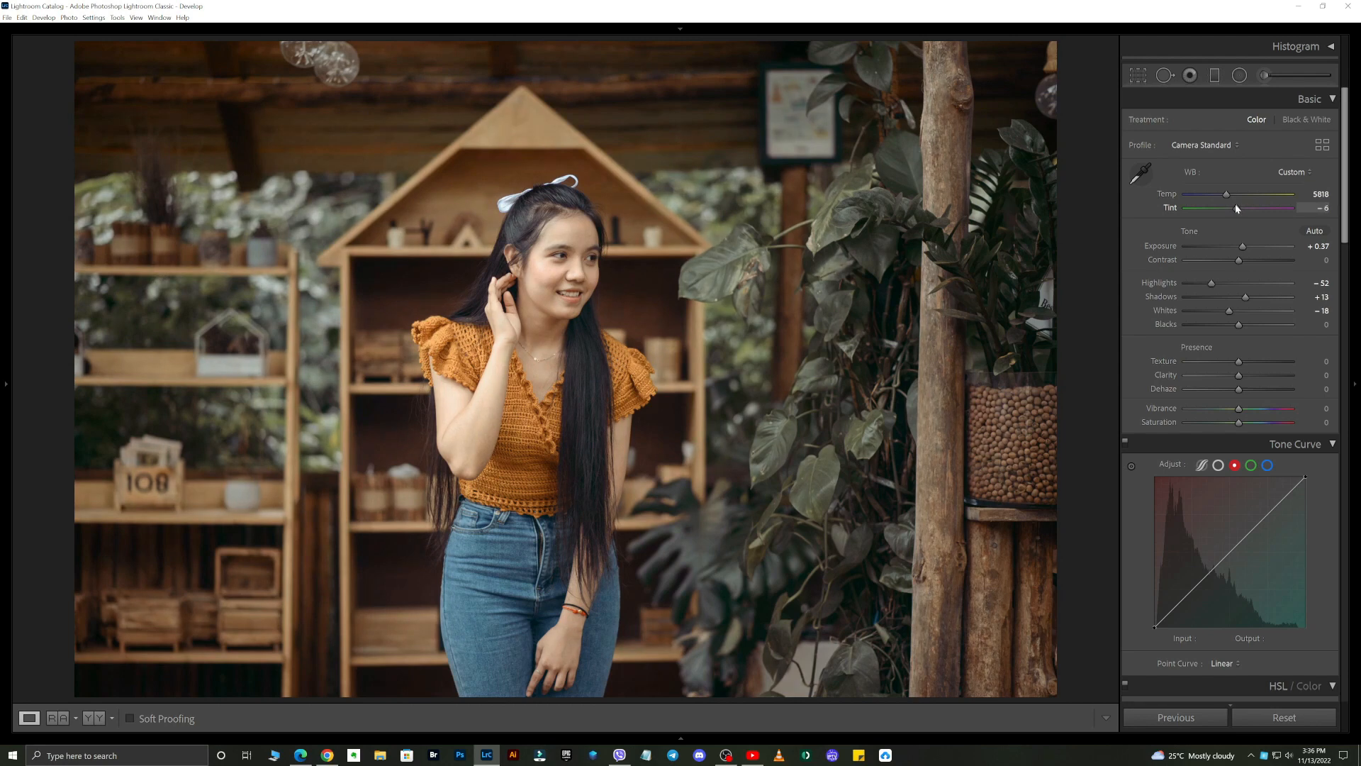
left_click(1235, 374)
left_click_drag(1242, 410, 1263, 408)
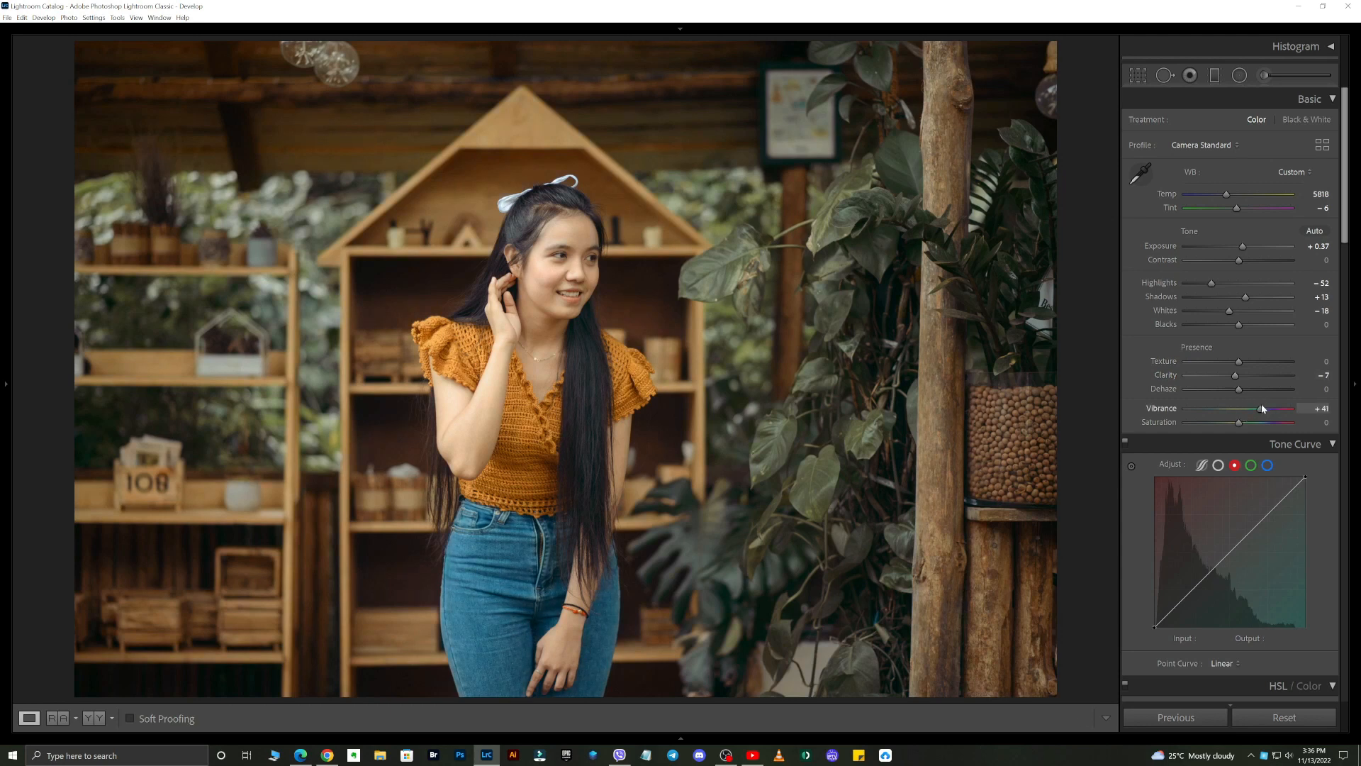
- Shape the RGB point curve with a shadow point and a midtone point at input 133, output 138, keeping the black point at 0
scroll(1252, 435, "down", 8)
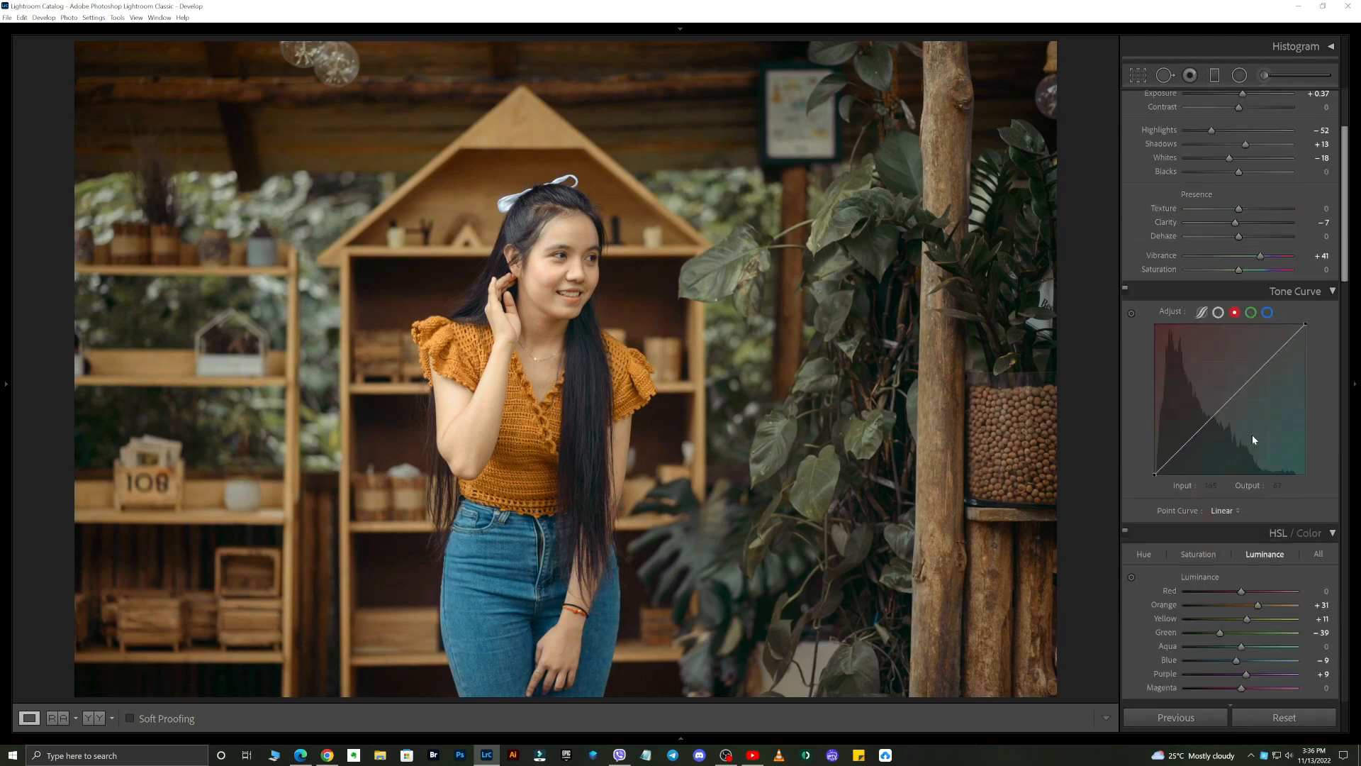
scroll(1190, 281, "up", 8)
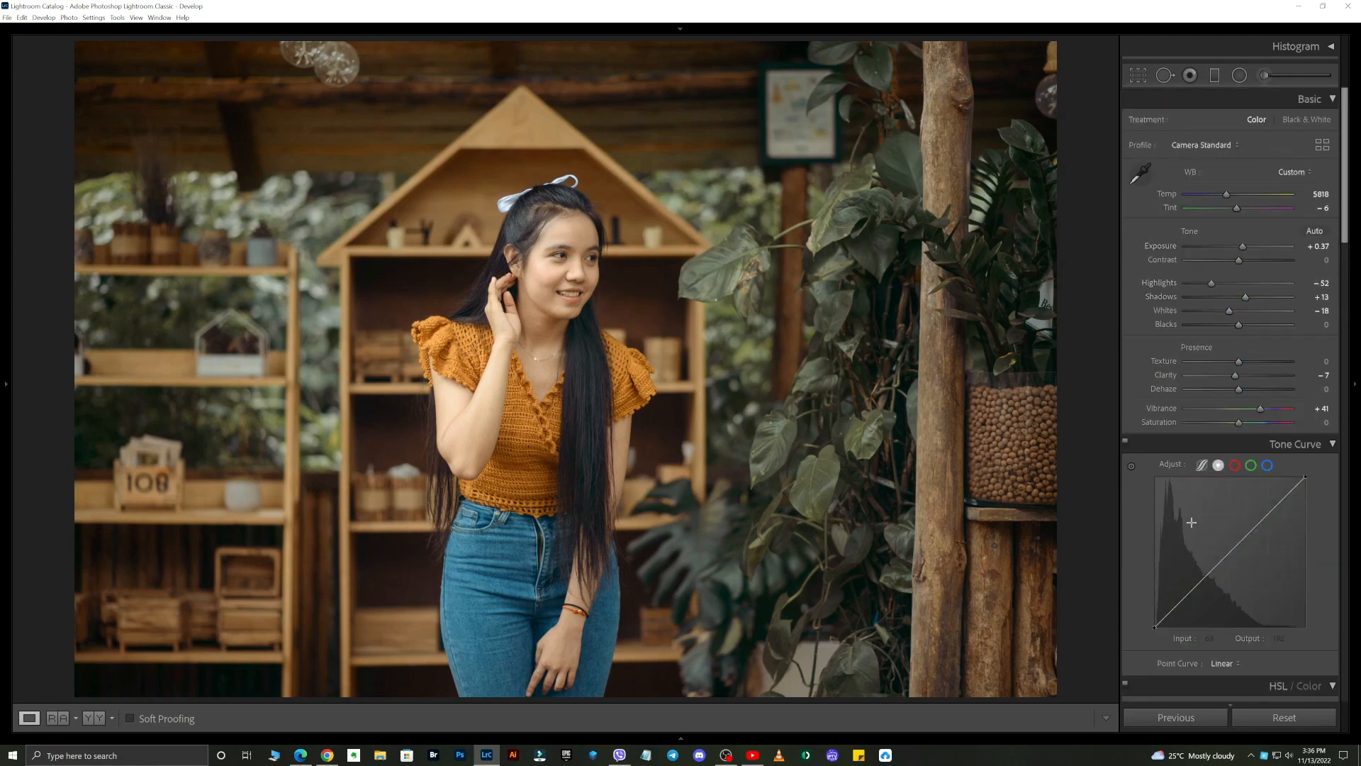
left_click_drag(1156, 627, 1176, 598)
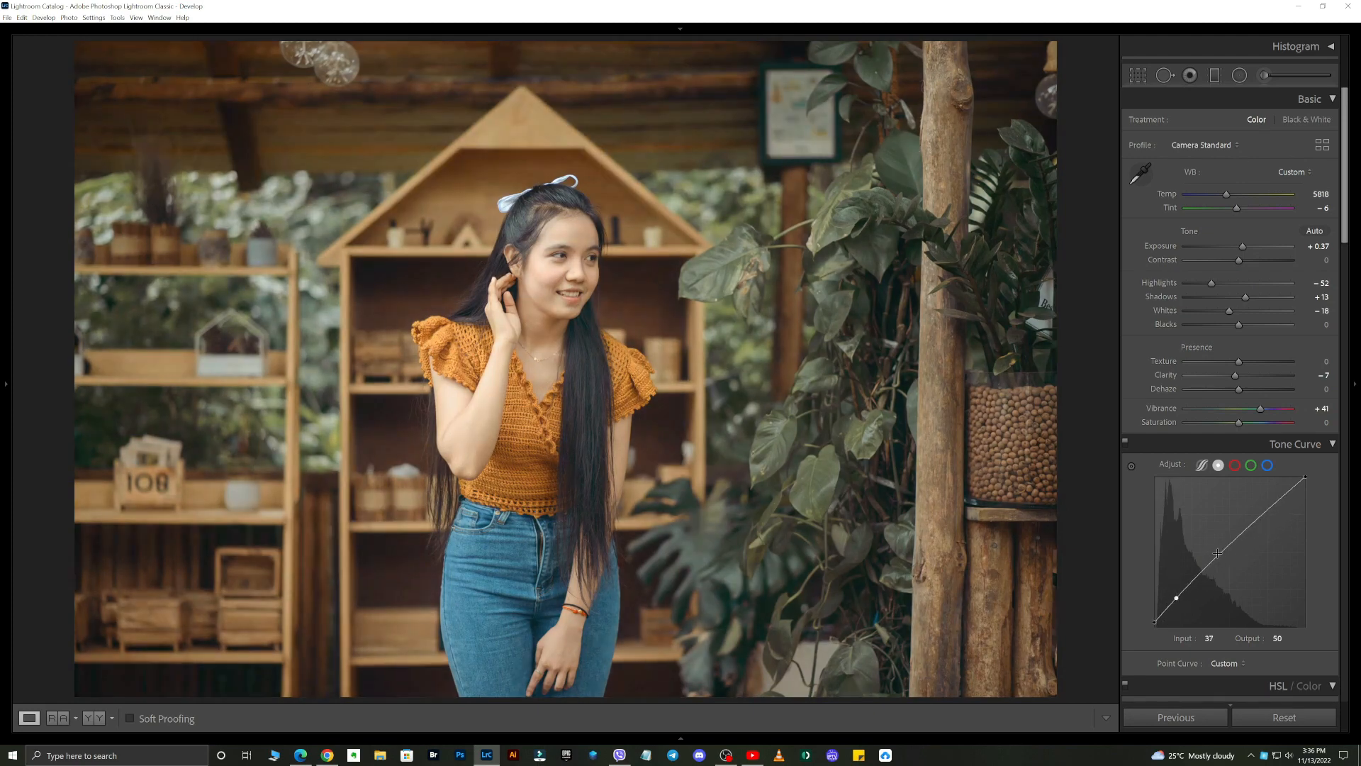
left_click_drag(1231, 548, 1235, 548)
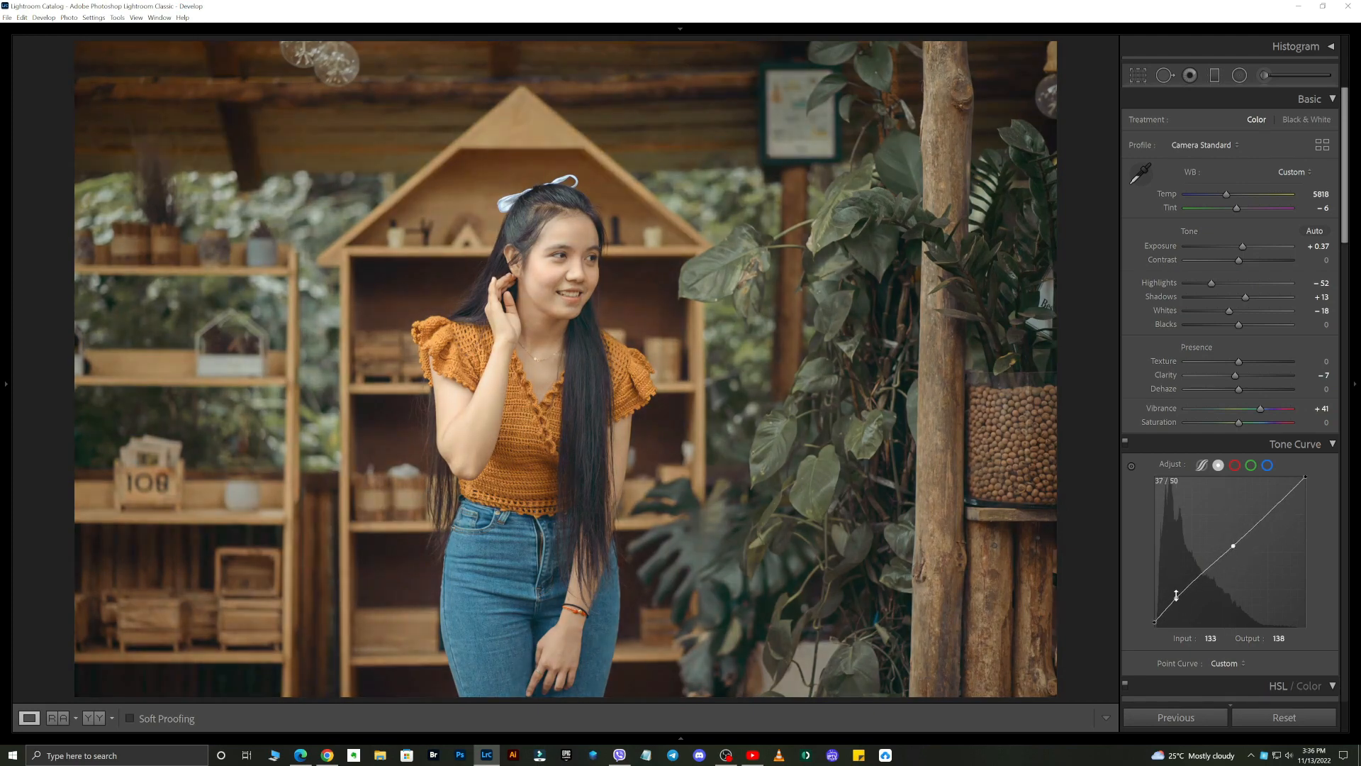
left_click_drag(1178, 602, 1150, 622)
- Set the yellow saturation to −13 and the luminance to yellow +22 and orange +33
scroll(1240, 496, "down", 5)
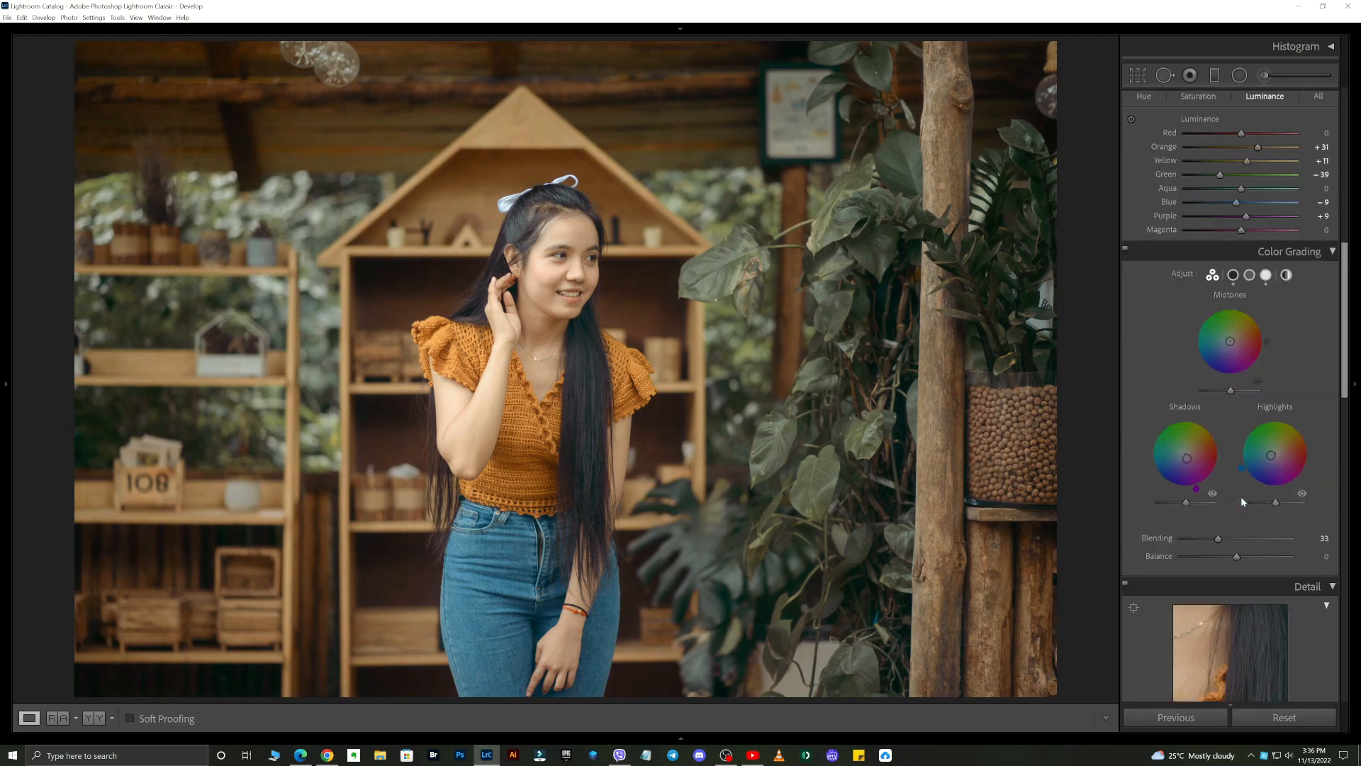
scroll(1226, 453, "up", 4)
left_click(1198, 401)
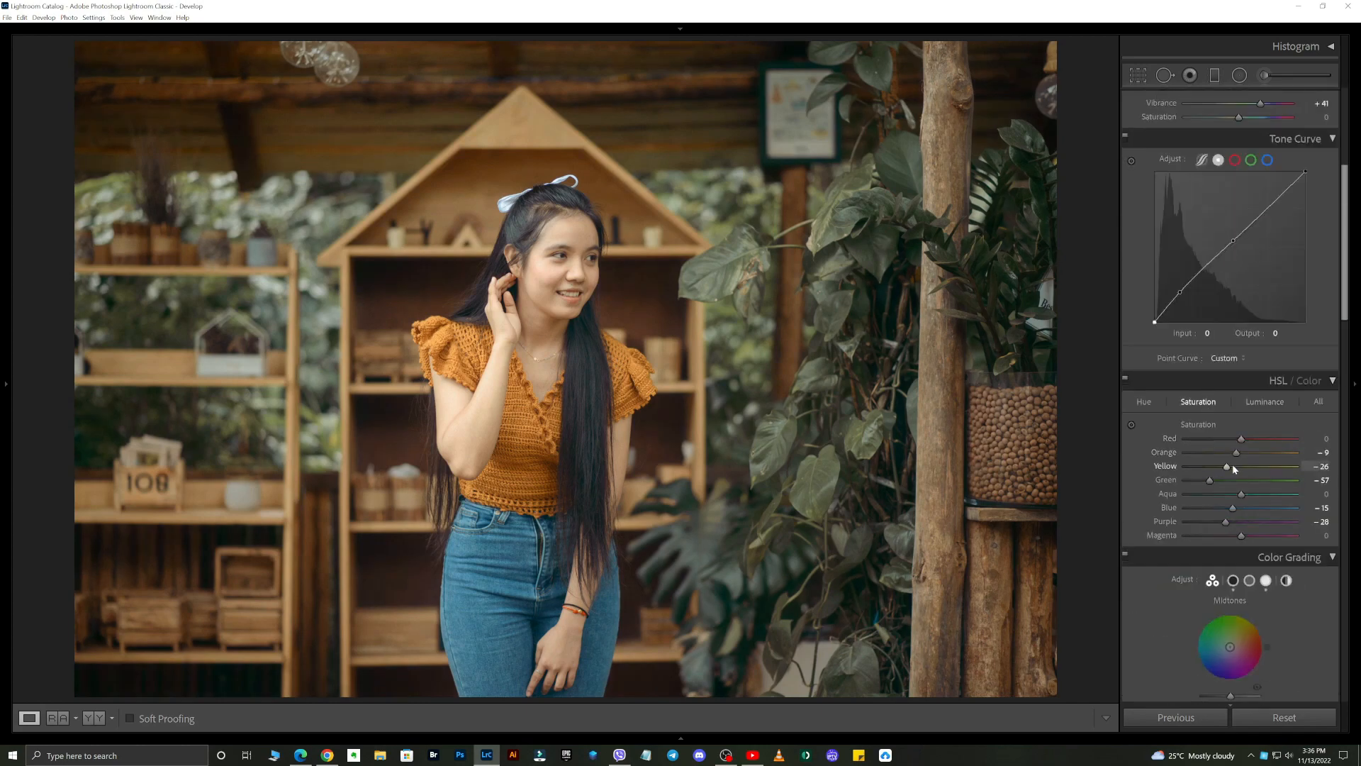
left_click_drag(1242, 467, 1230, 466)
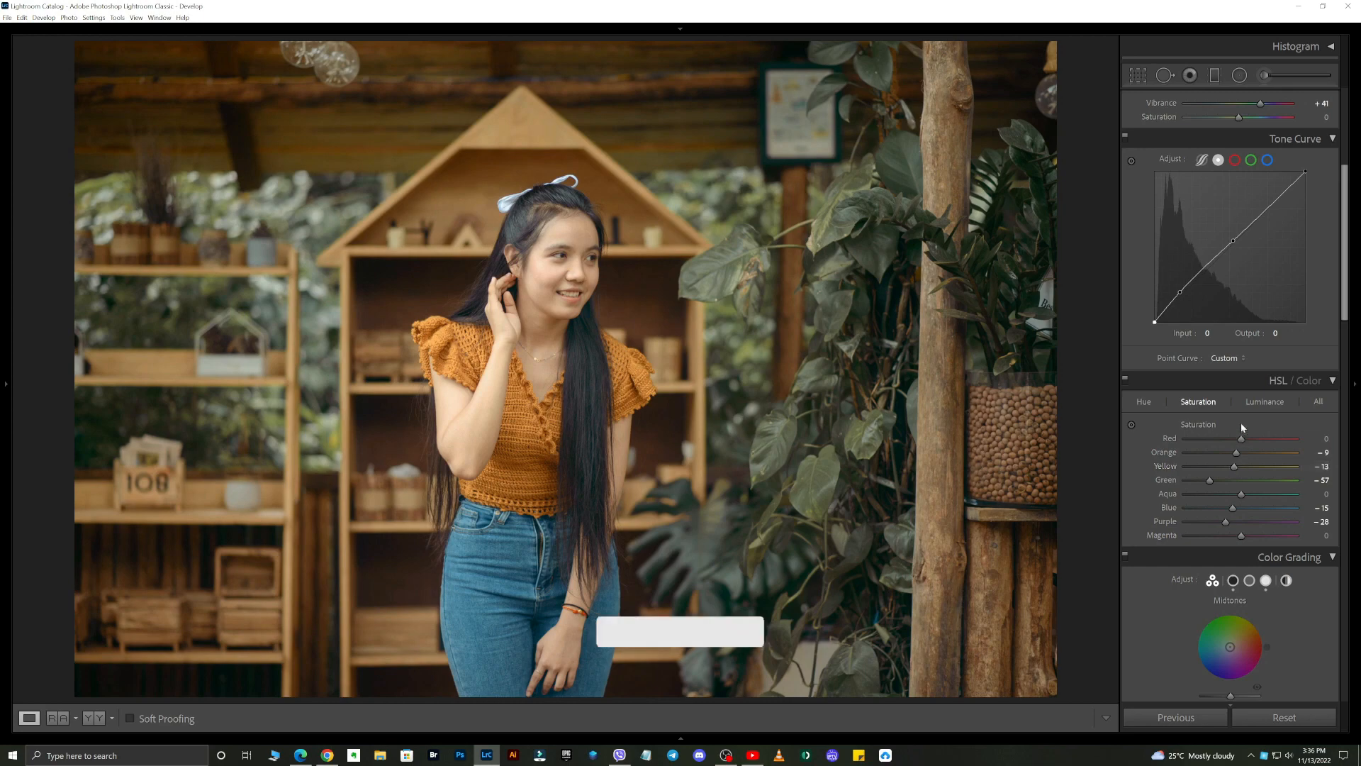
left_click(1256, 402)
left_click_drag(1259, 467, 1263, 453)
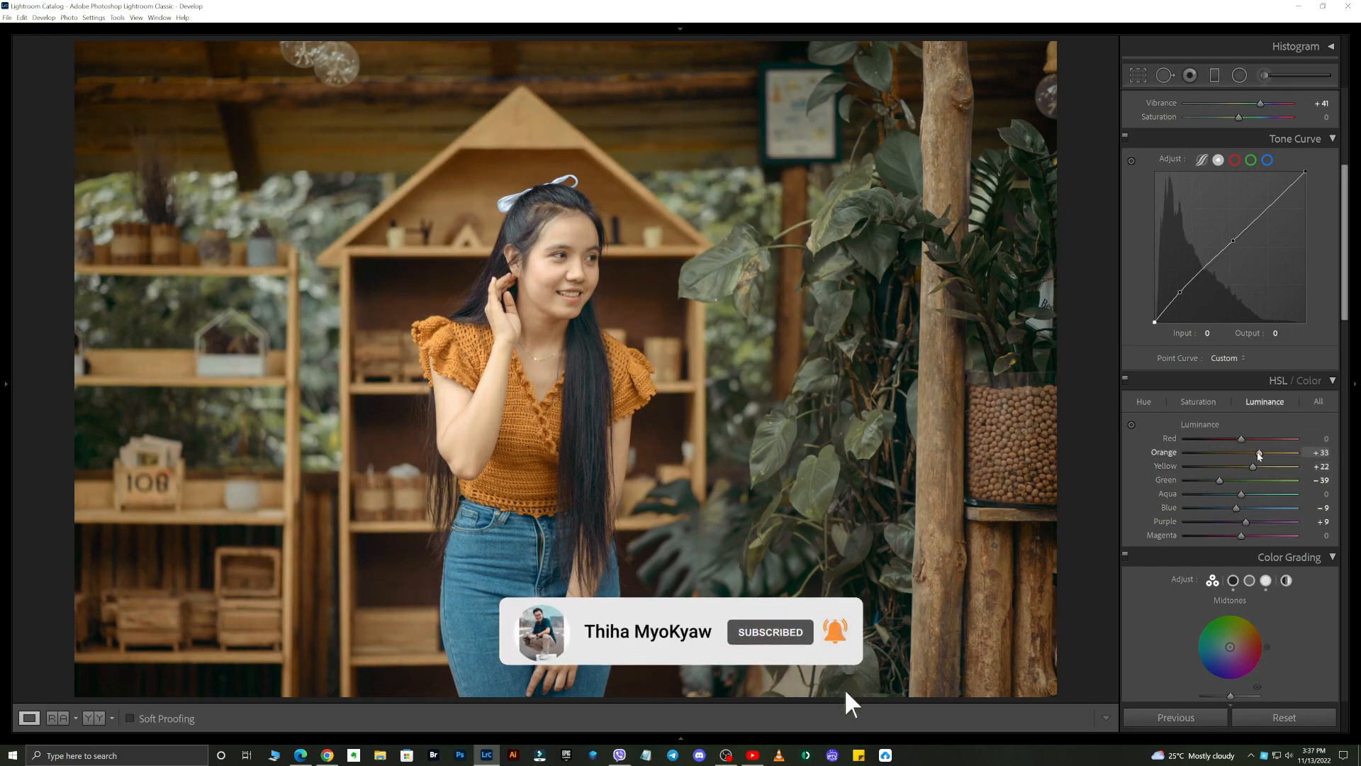
- Fine-tune the calibration's shadow tint, green primary saturation and blue primary hue
scroll(1265, 475, "down", 10)
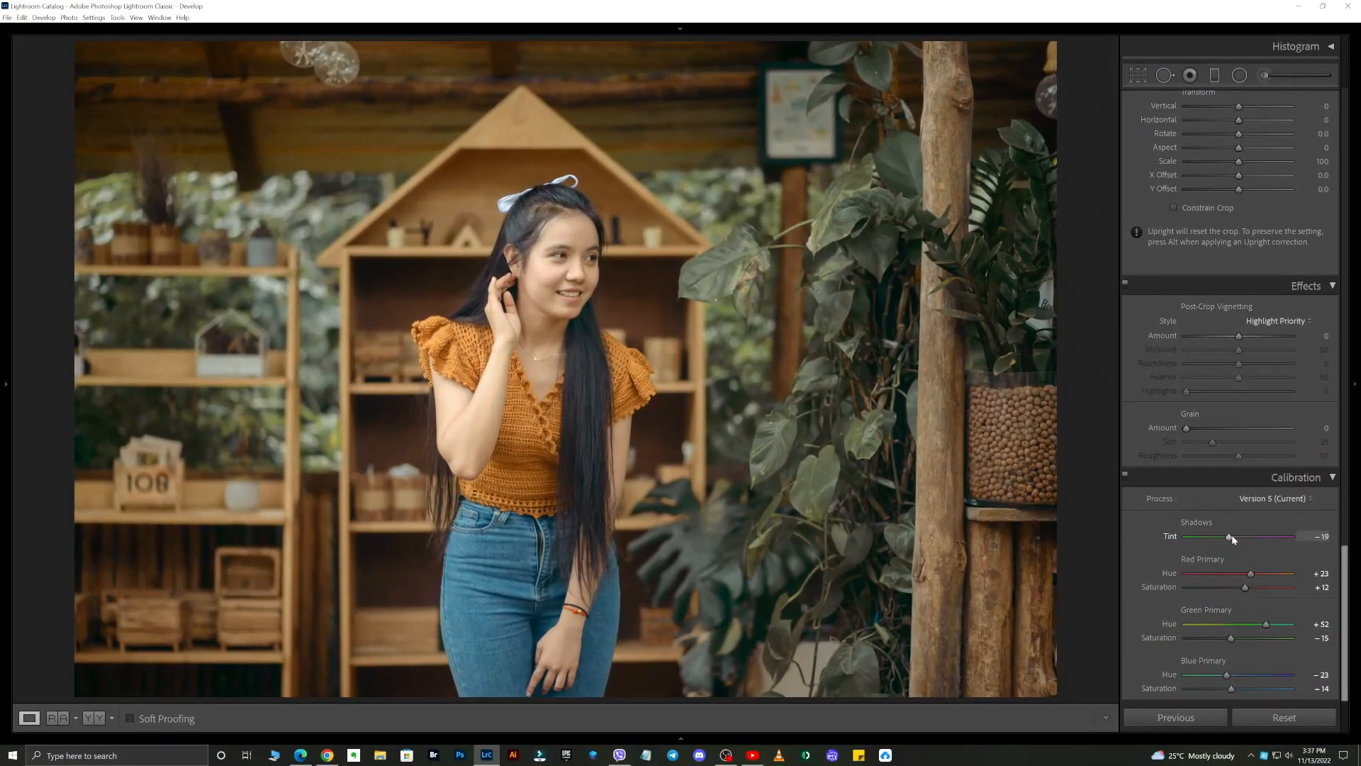
left_click_drag(1232, 536, 1232, 537)
left_click_drag(1230, 637, 1222, 674)
- Shape the red channel's tone curve into an S with points at 44/32, 114/124 and 177/204
left_click_drag(1345, 580, 1351, 275)
scroll(1293, 317, "up", 6)
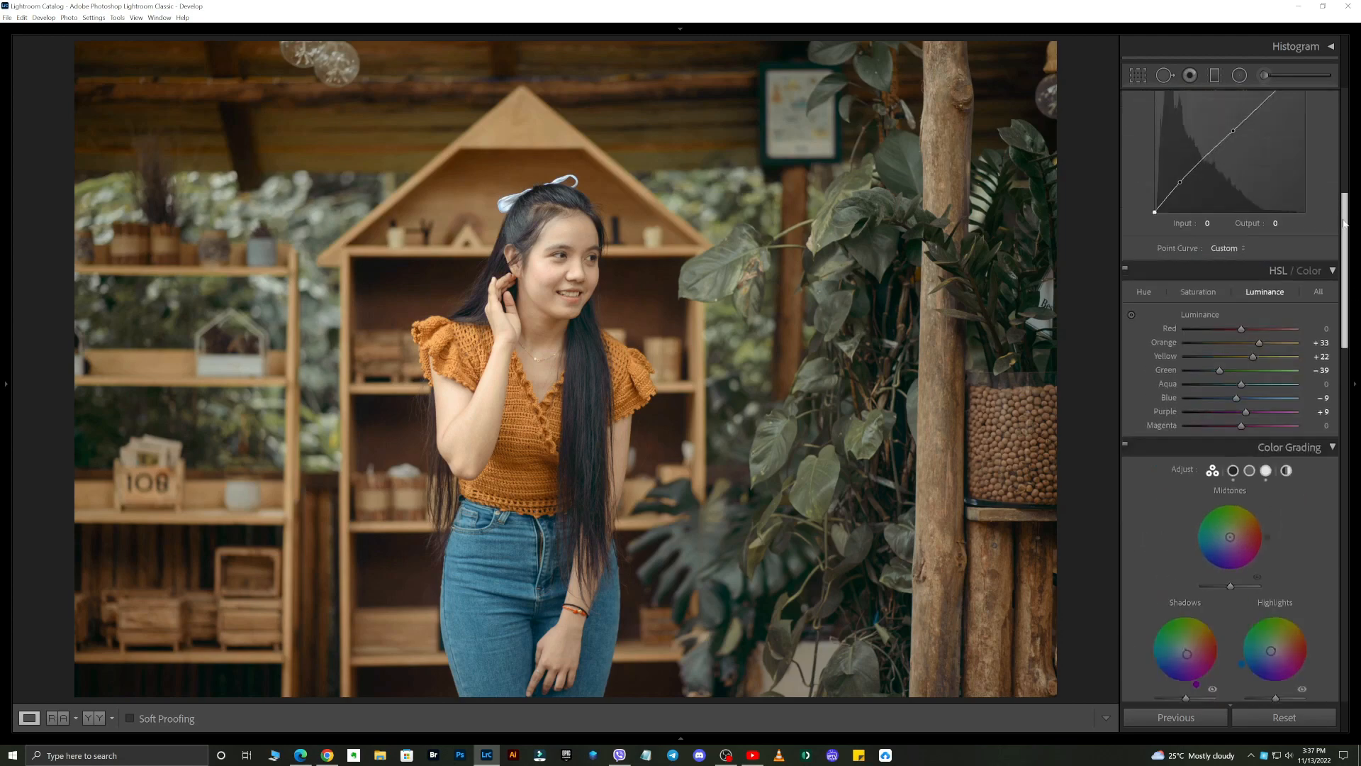
left_click(1234, 257)
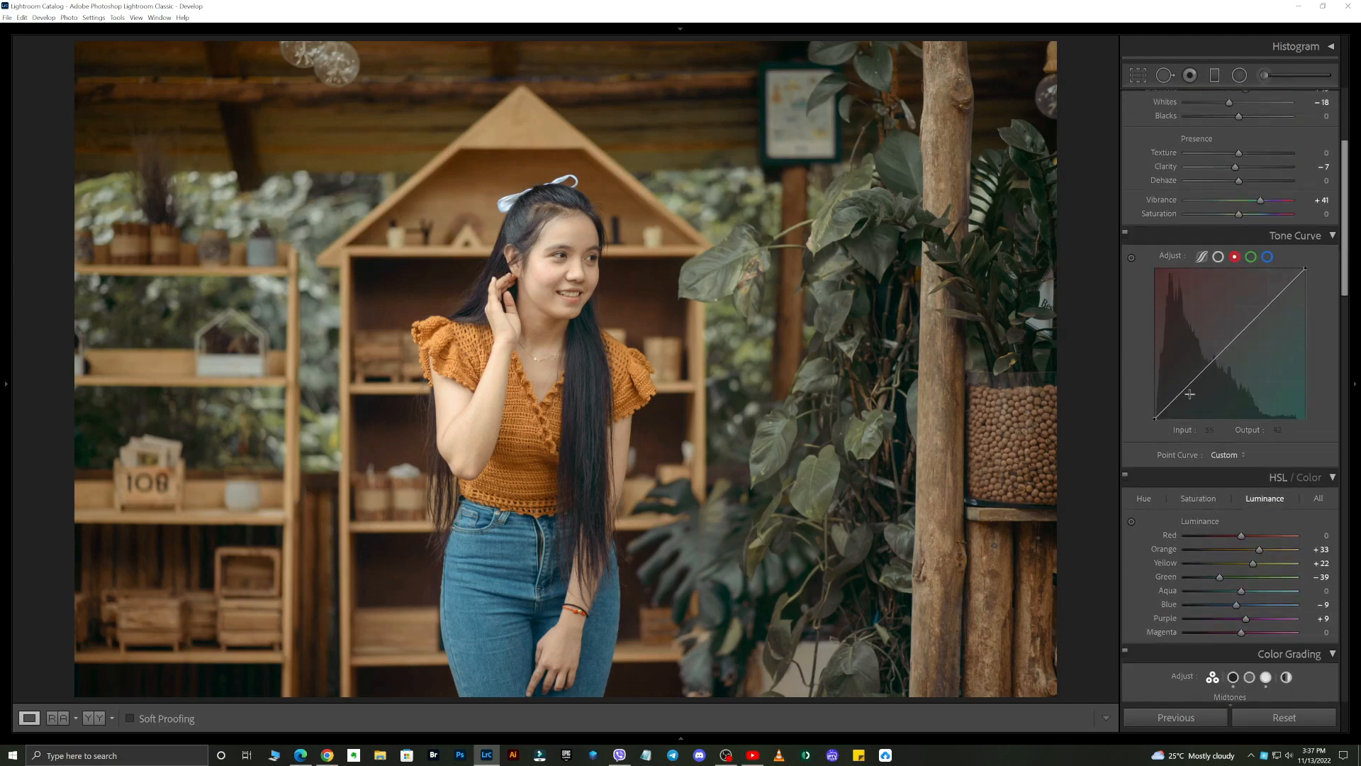
left_click_drag(1182, 383, 1181, 404)
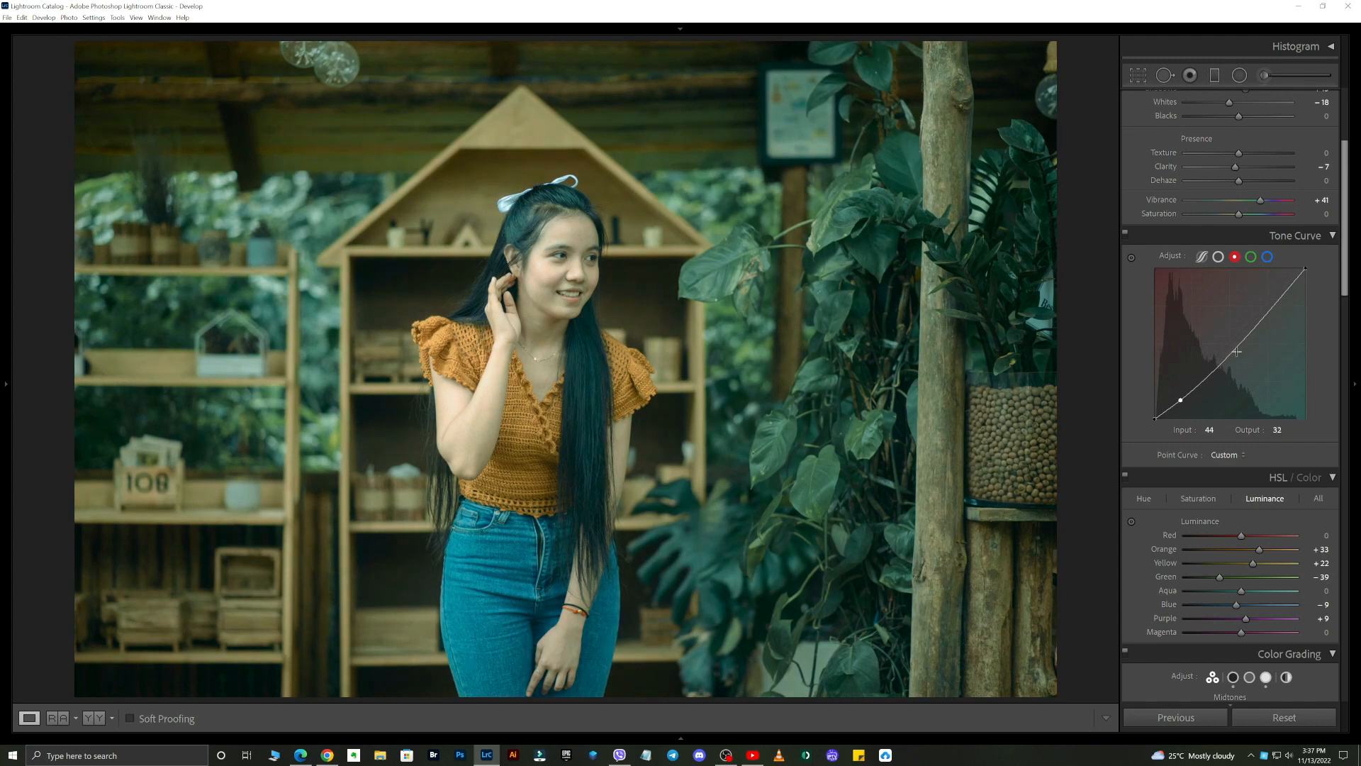
mouse_move(1228, 352)
left_mouse_down()
mouse_move(1223, 336)
mouse_move(1222, 349)
left_mouse_up()
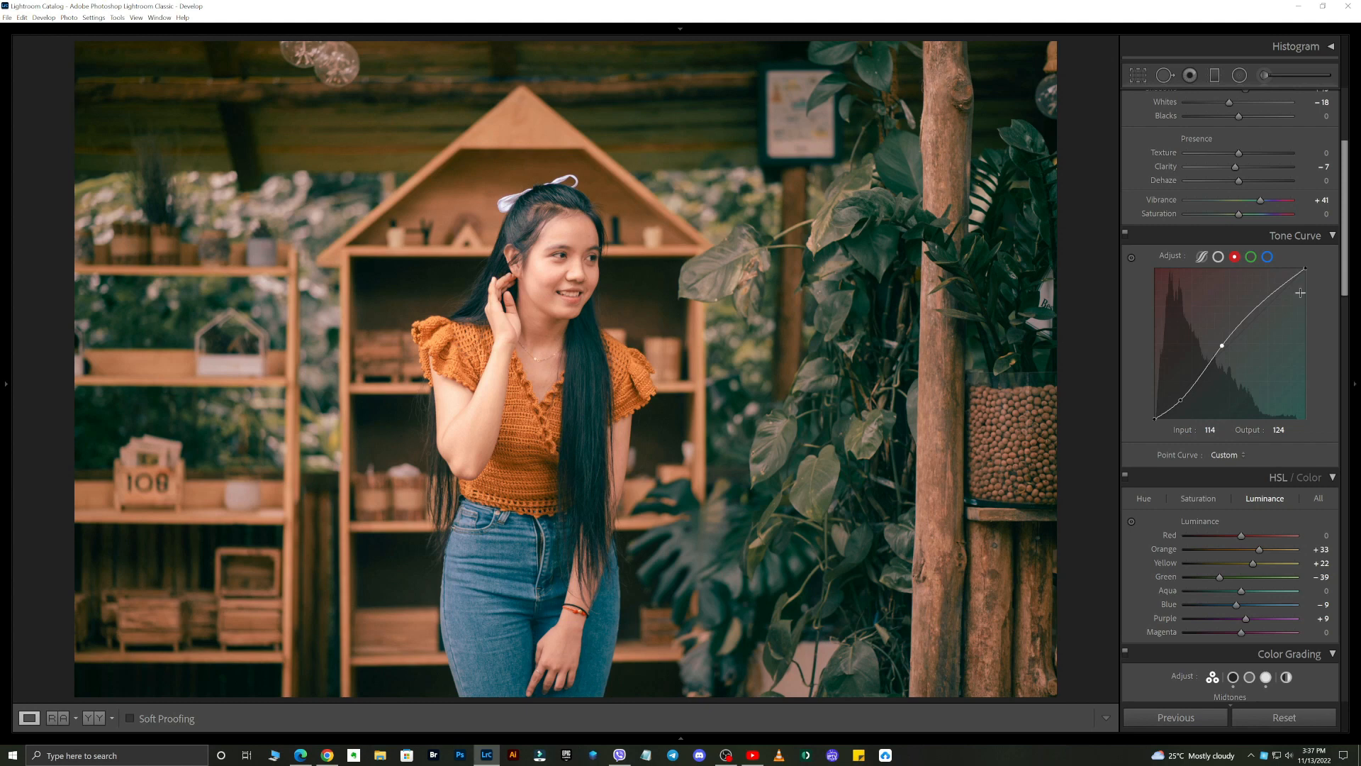
left_click_drag(1276, 290, 1260, 300)
- Copy the red channel's curve settings and paste them into the green channel
right_click(1267, 353)
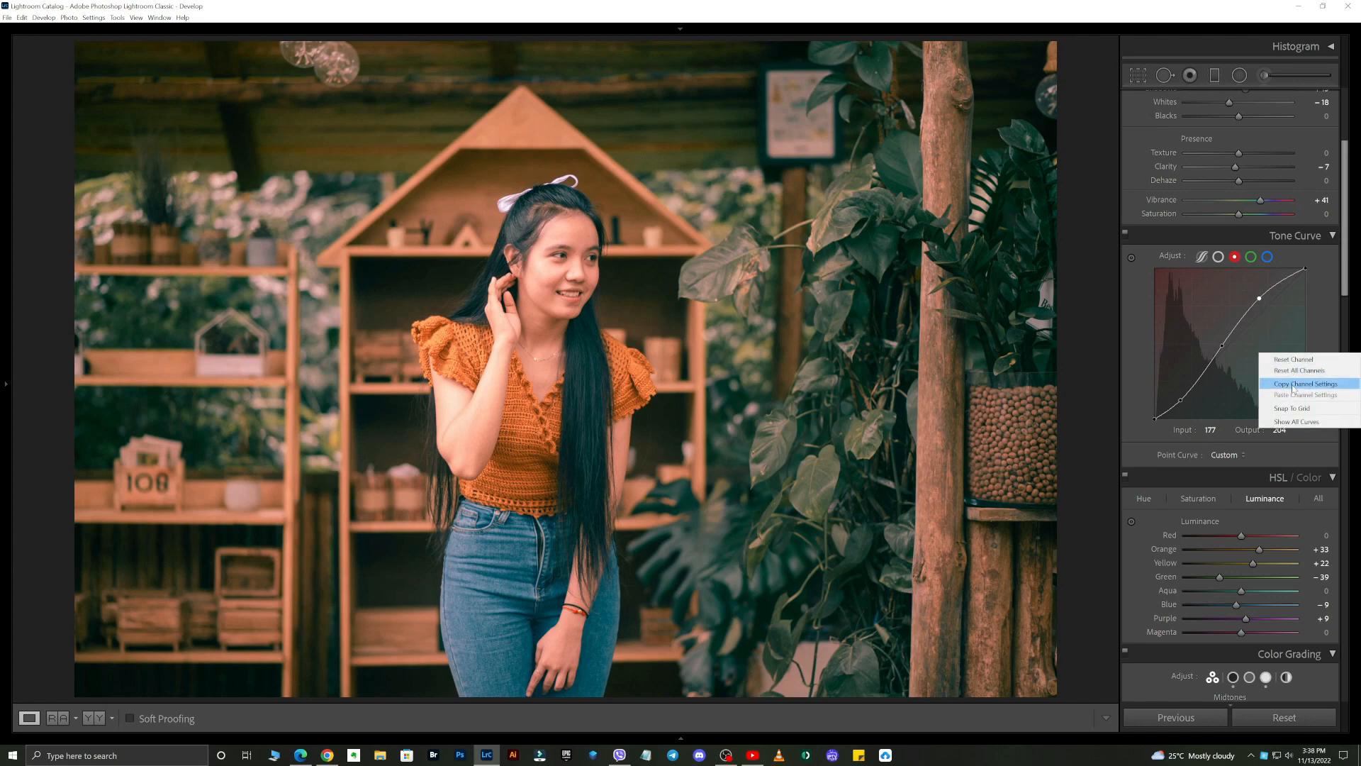
left_click(1284, 384)
left_click(1251, 257)
right_click(1199, 337)
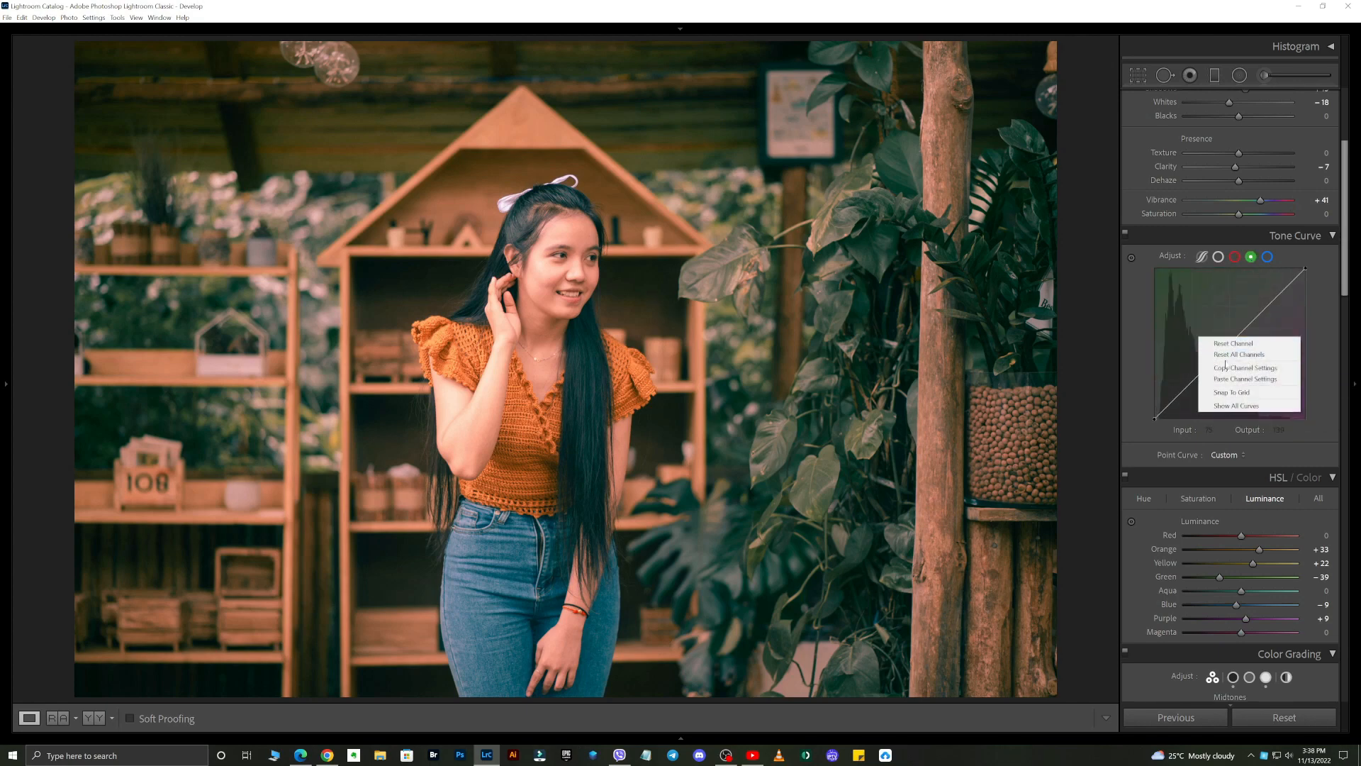
left_click(1231, 379)
- Reset all tone curve channels and paste the copied curve settings into the blue channel
left_click(1267, 257)
right_click(1241, 345)
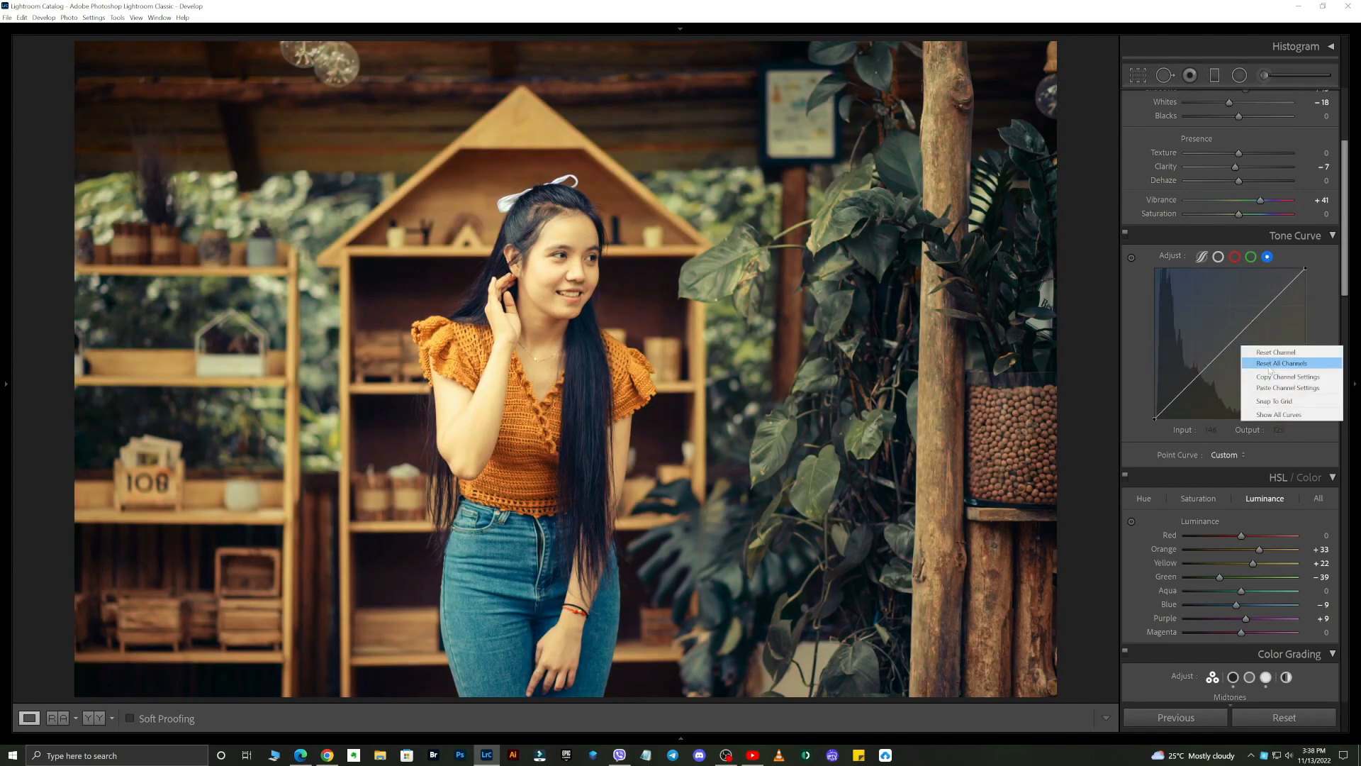
left_click(1274, 352)
right_click(1267, 364)
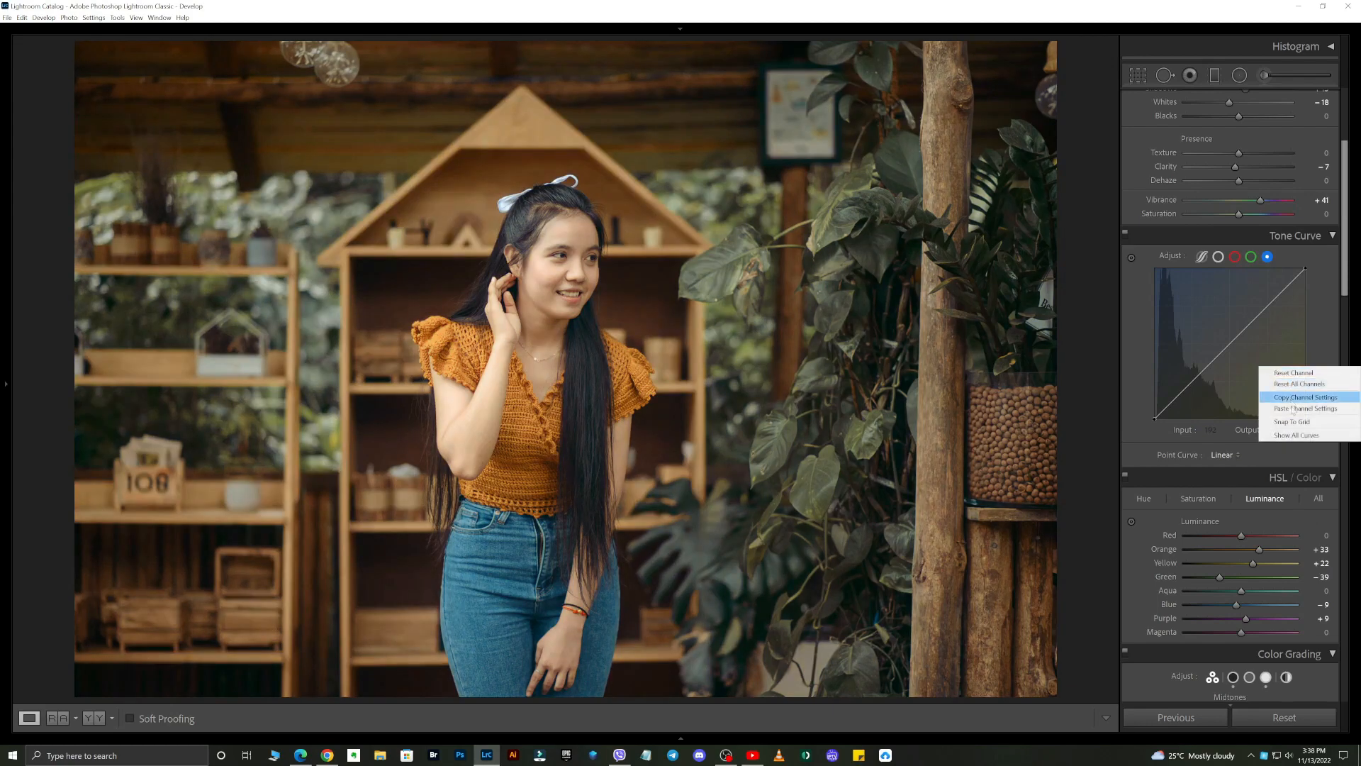
left_click(1275, 408)
- Paste the copied curve settings into the green and red channels of the tone curve
left_click(1251, 257)
right_click(1238, 370)
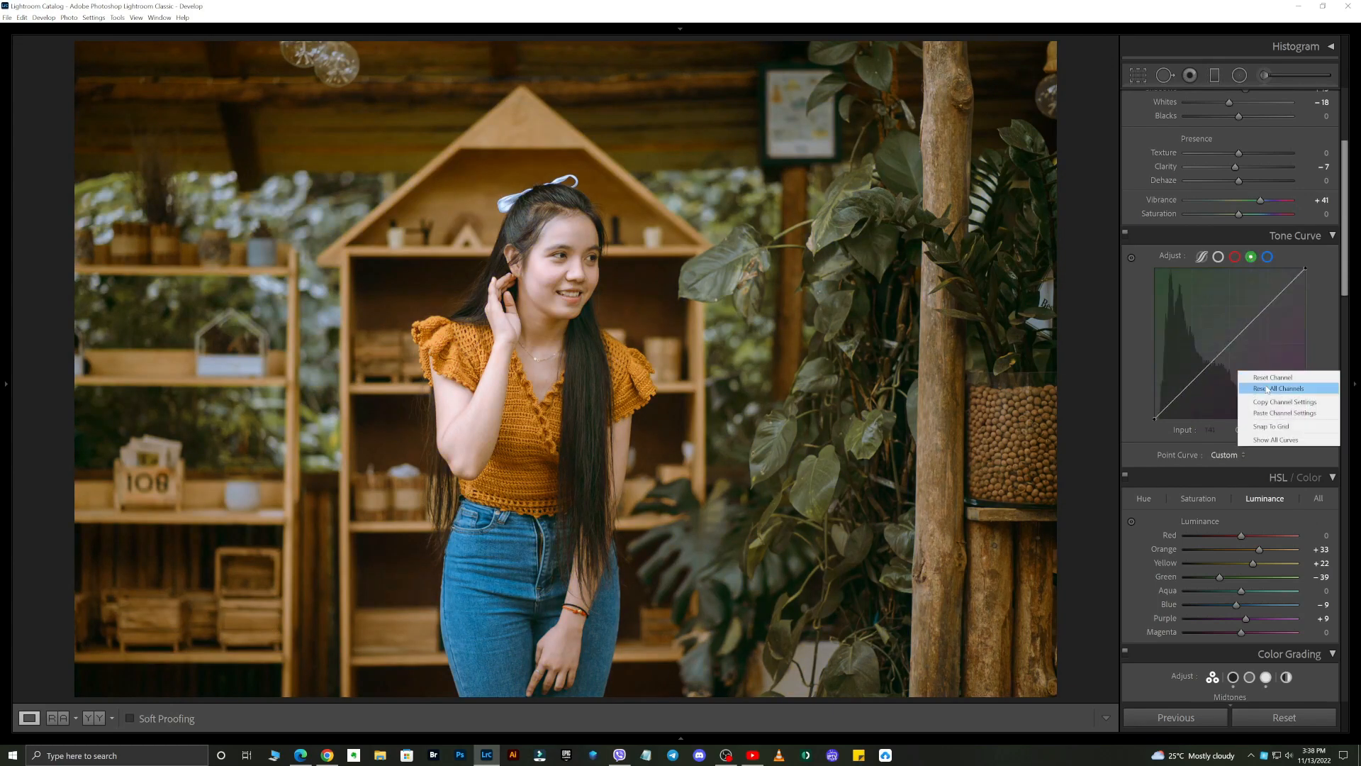
left_click(1269, 412)
left_click(1234, 257)
right_click(1258, 368)
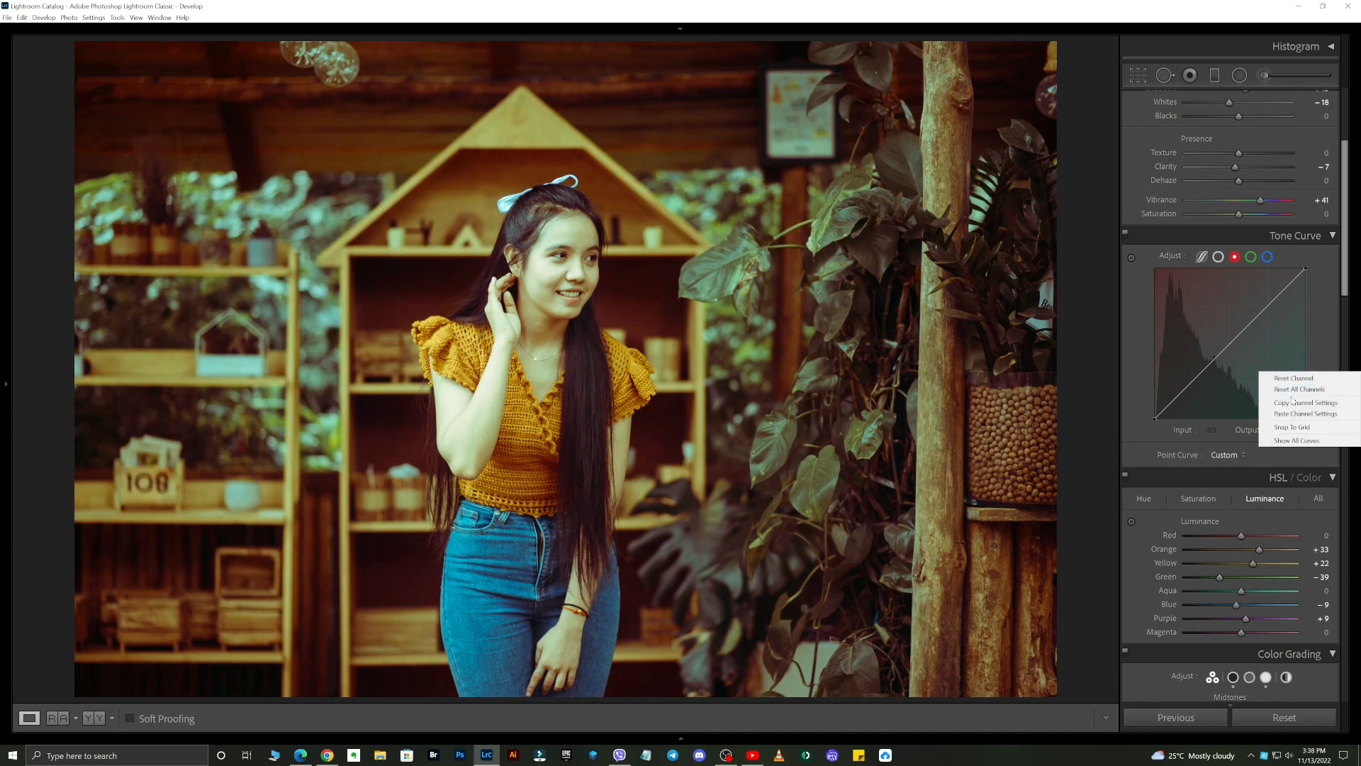
left_click(1276, 409)
- Lift the black point of the combined RGB tone curve to an output of 8
left_click(1218, 257)
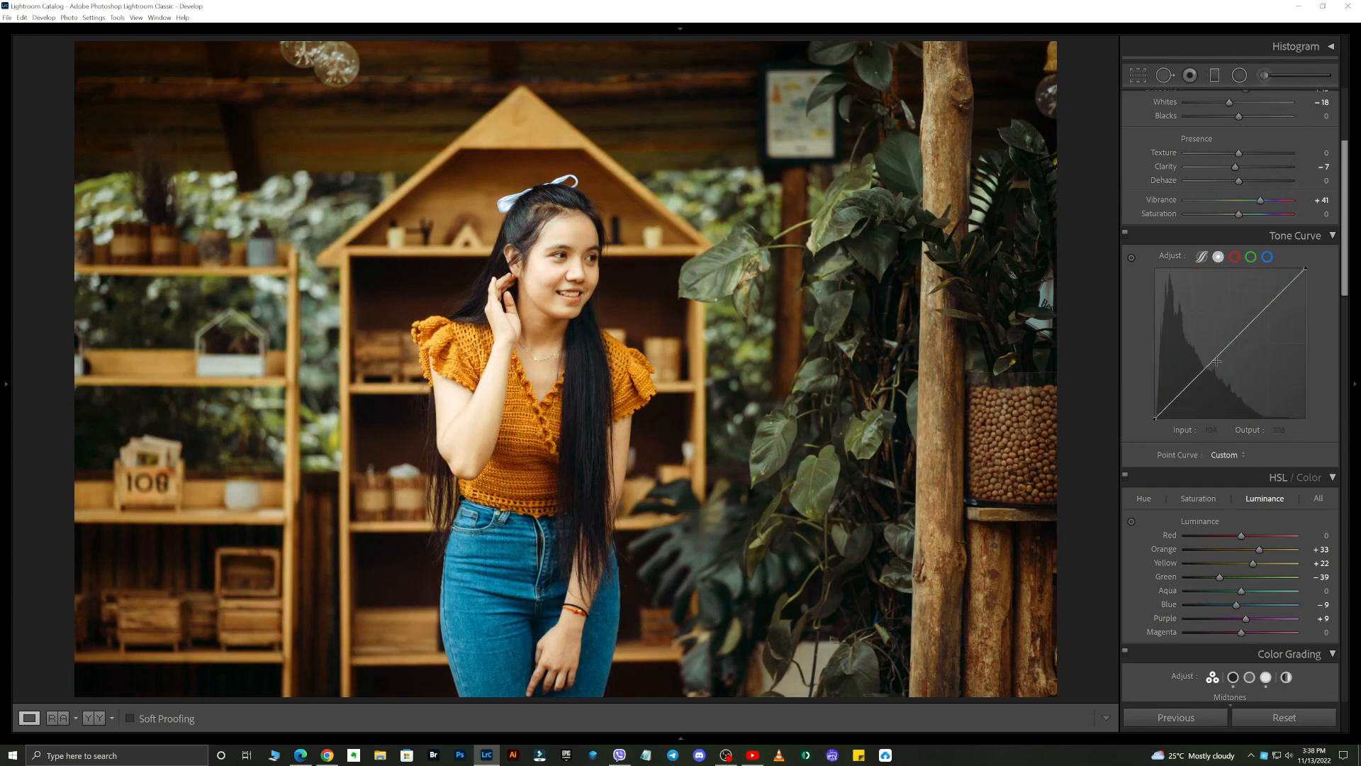
left_click_drag(1154, 421, 1154, 414)
- Set contrast to −34, highlights to −80, whites to −86 and blacks to +26
scroll(1232, 439, "up", 5)
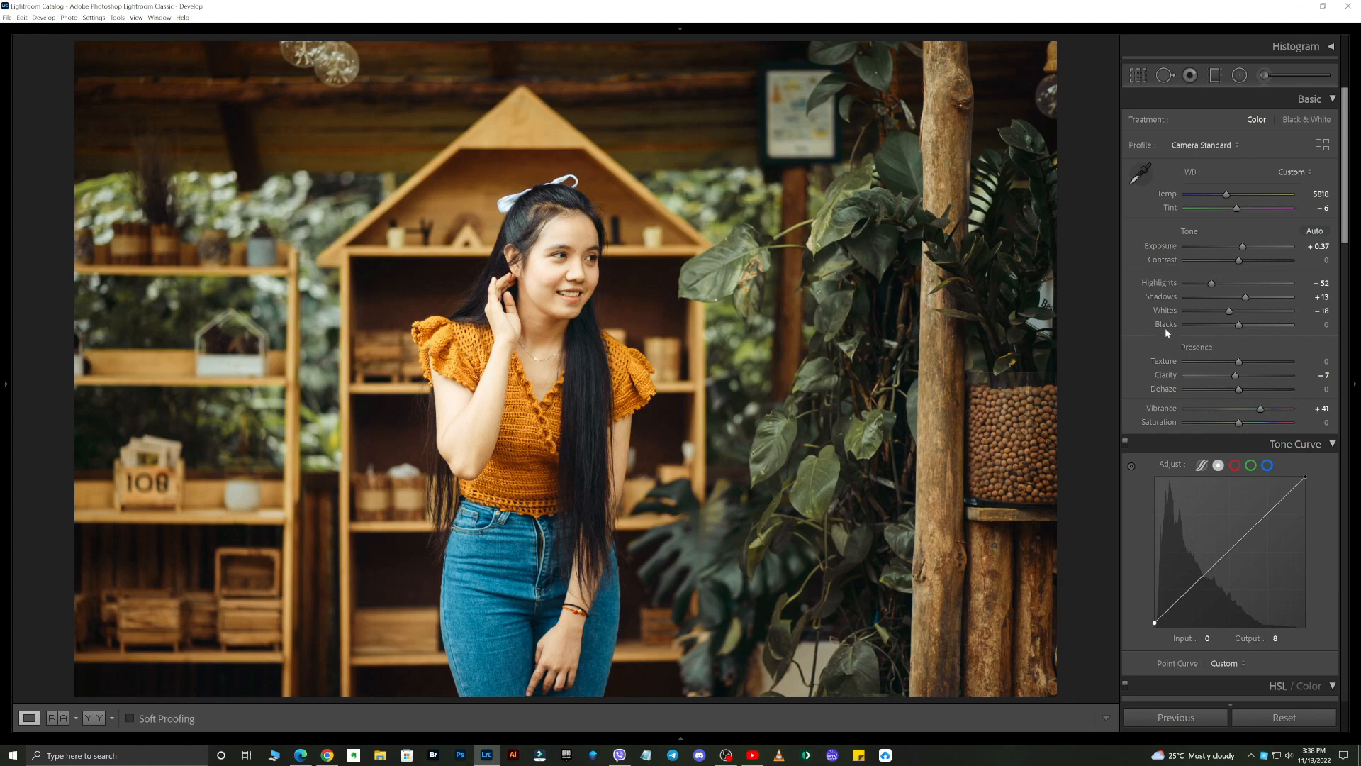
left_click_drag(1228, 263, 1232, 261)
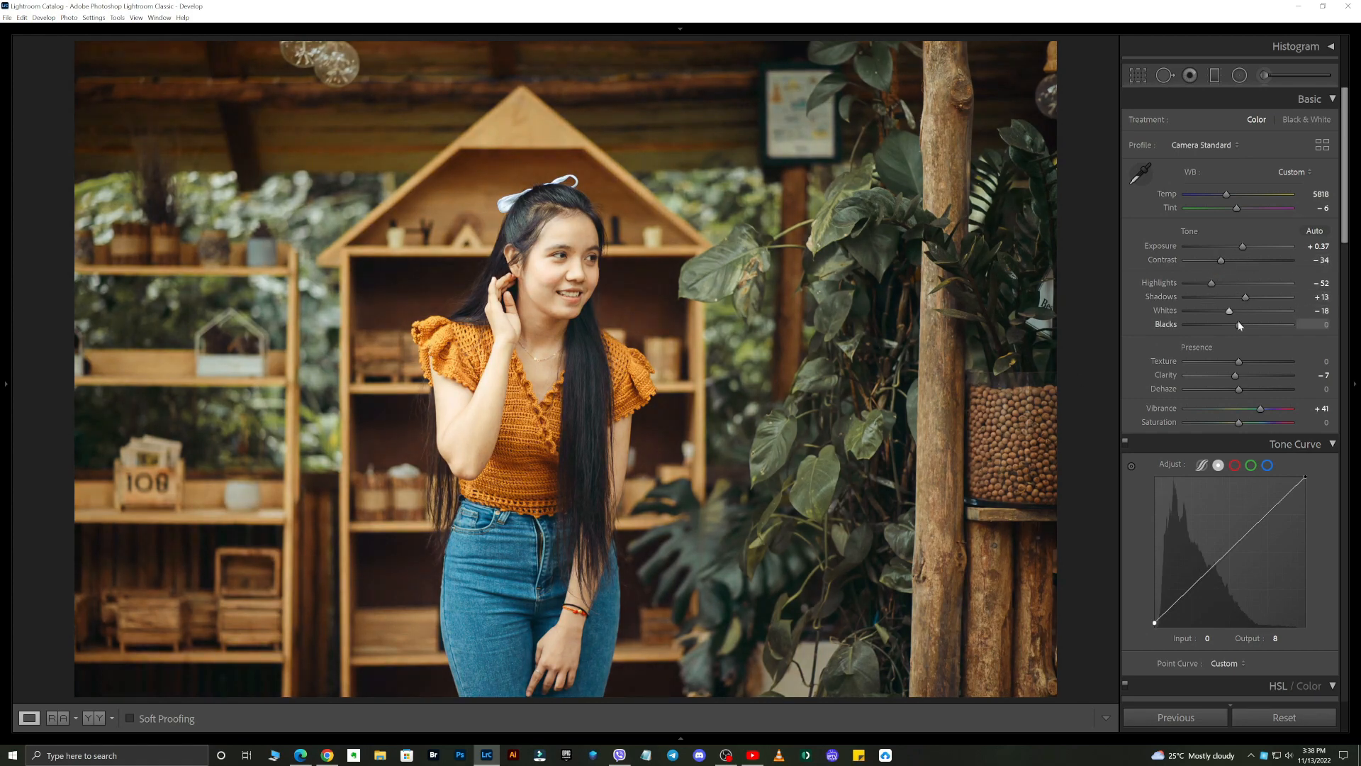
left_click_drag(1238, 324, 1198, 289)
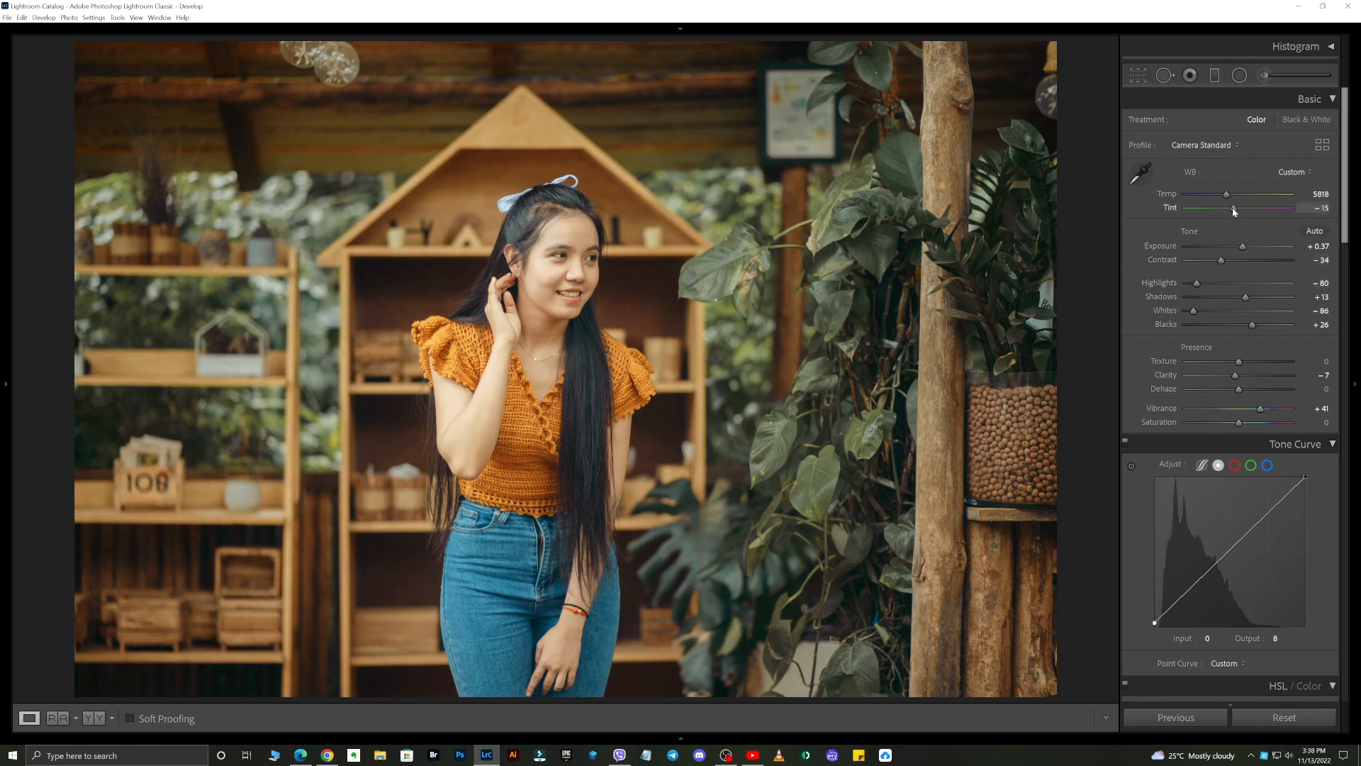
- Refine the basic adjustments to tint −12, vibrance +49, clarity −14, shadows +5 and highlights −69
left_click_drag(1225, 208, 1235, 209)
left_click_drag(1260, 409, 1265, 410)
left_click_drag(1245, 297, 1200, 278)
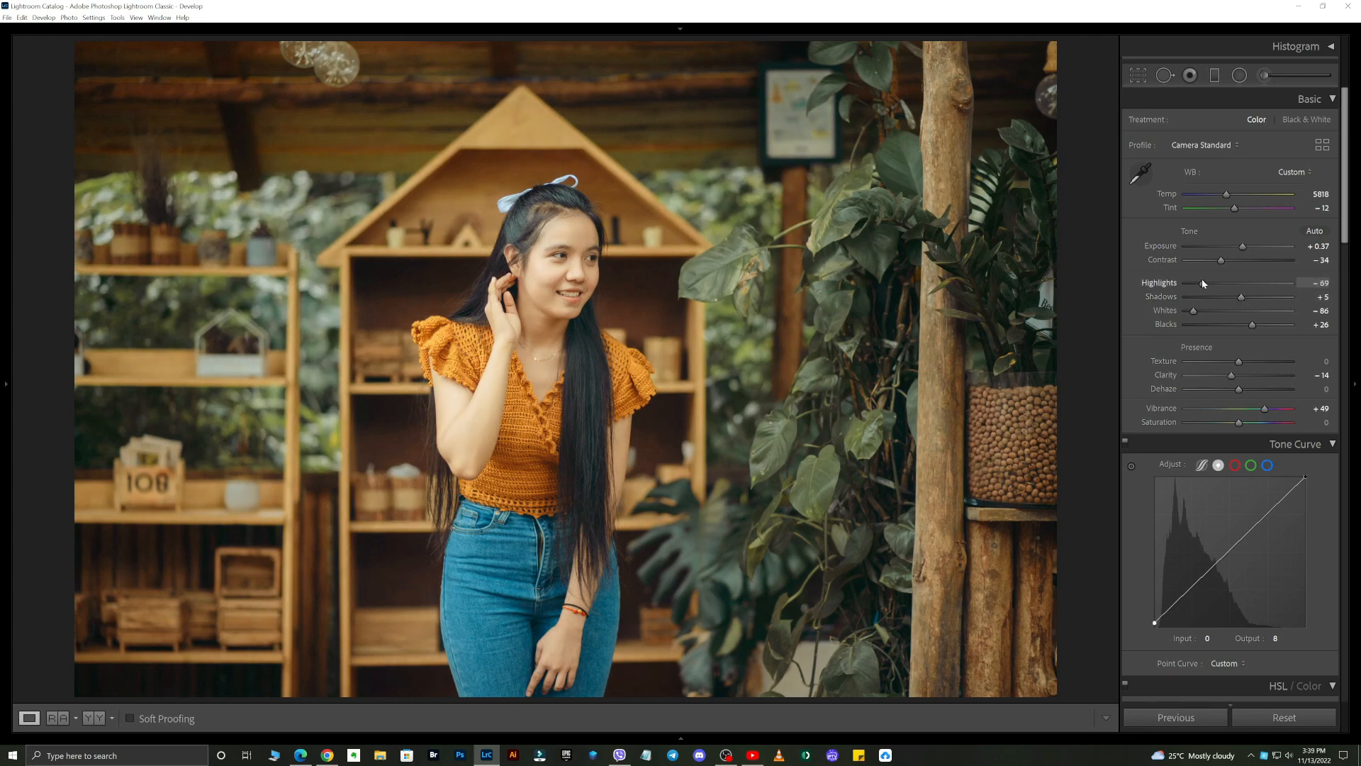
- Lower the HSL green saturation and yellow luminance, and set the green hue to −50
scroll(1247, 394, "down", 15)
scroll(1247, 393, "up", 12)
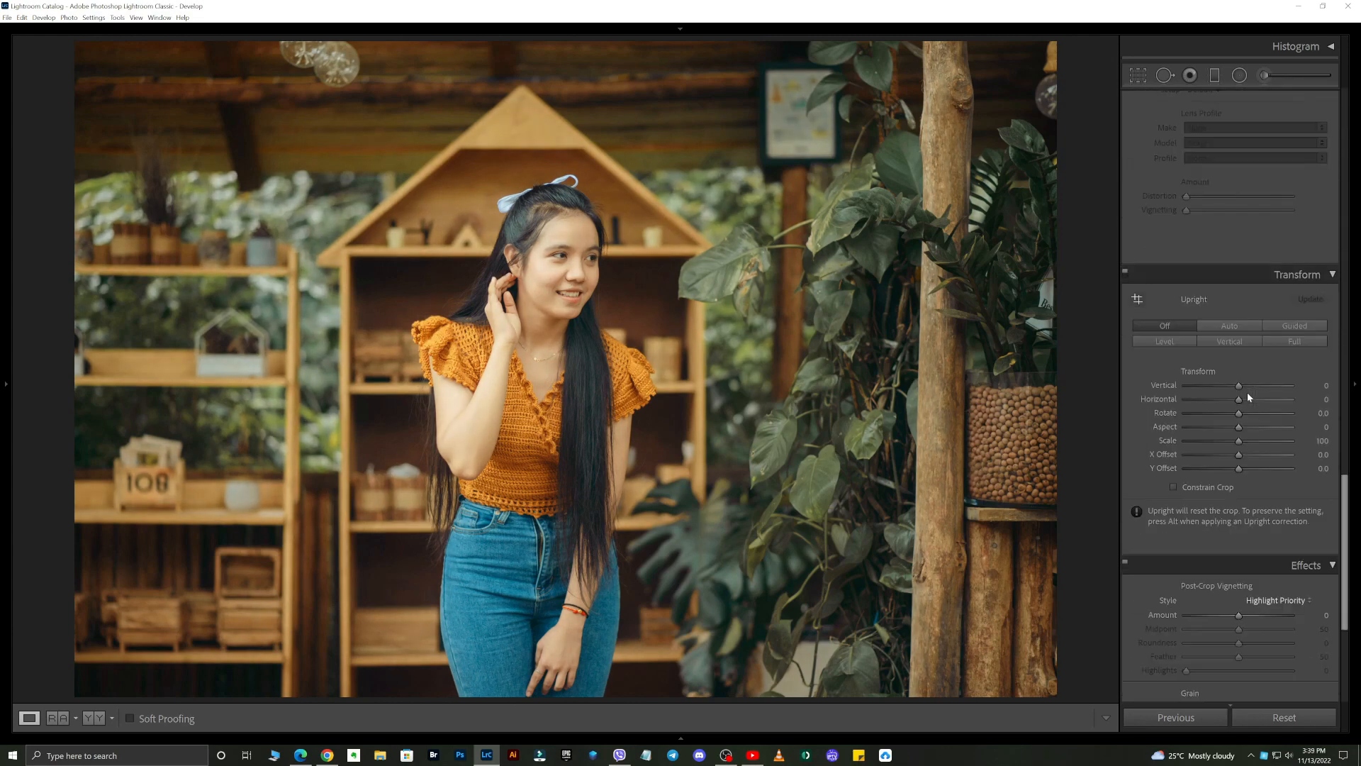
left_click(1202, 249)
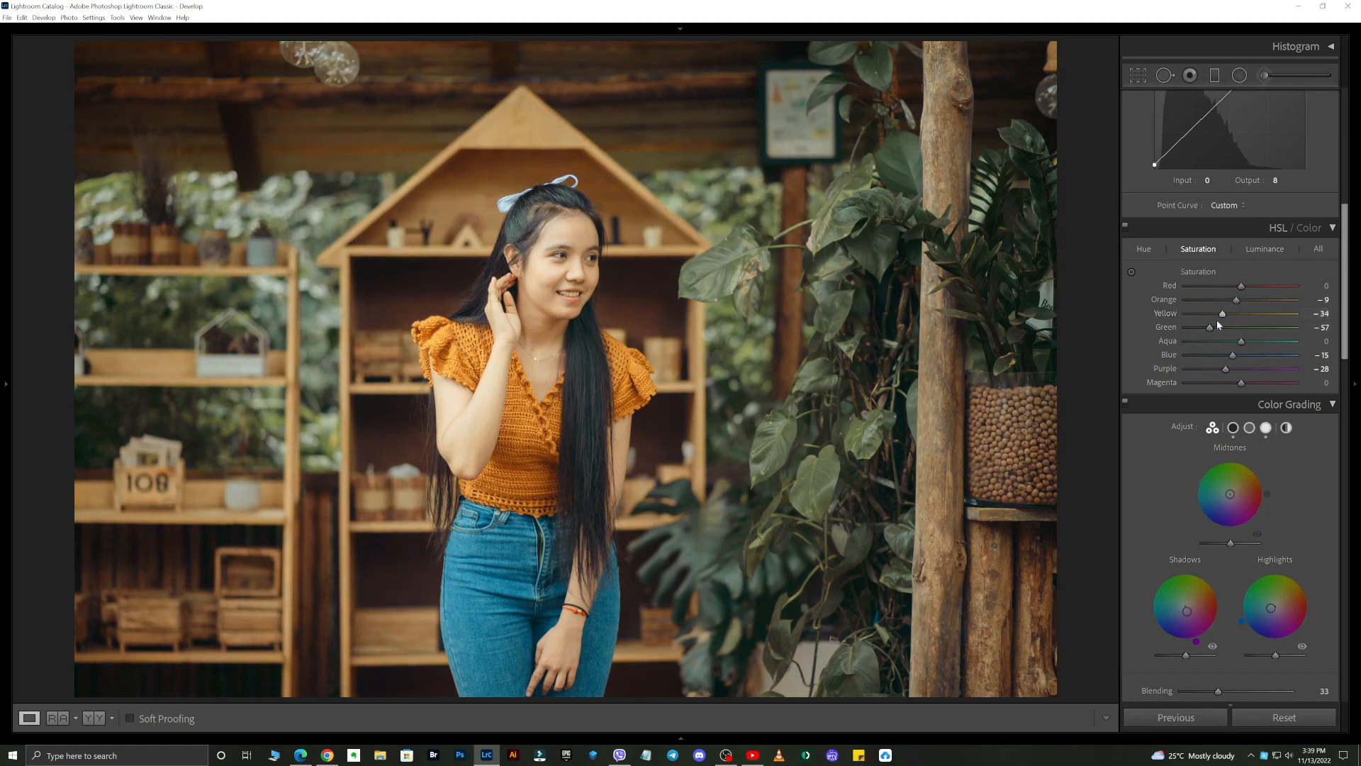
left_click_drag(1209, 327, 1204, 327)
left_click(1267, 250)
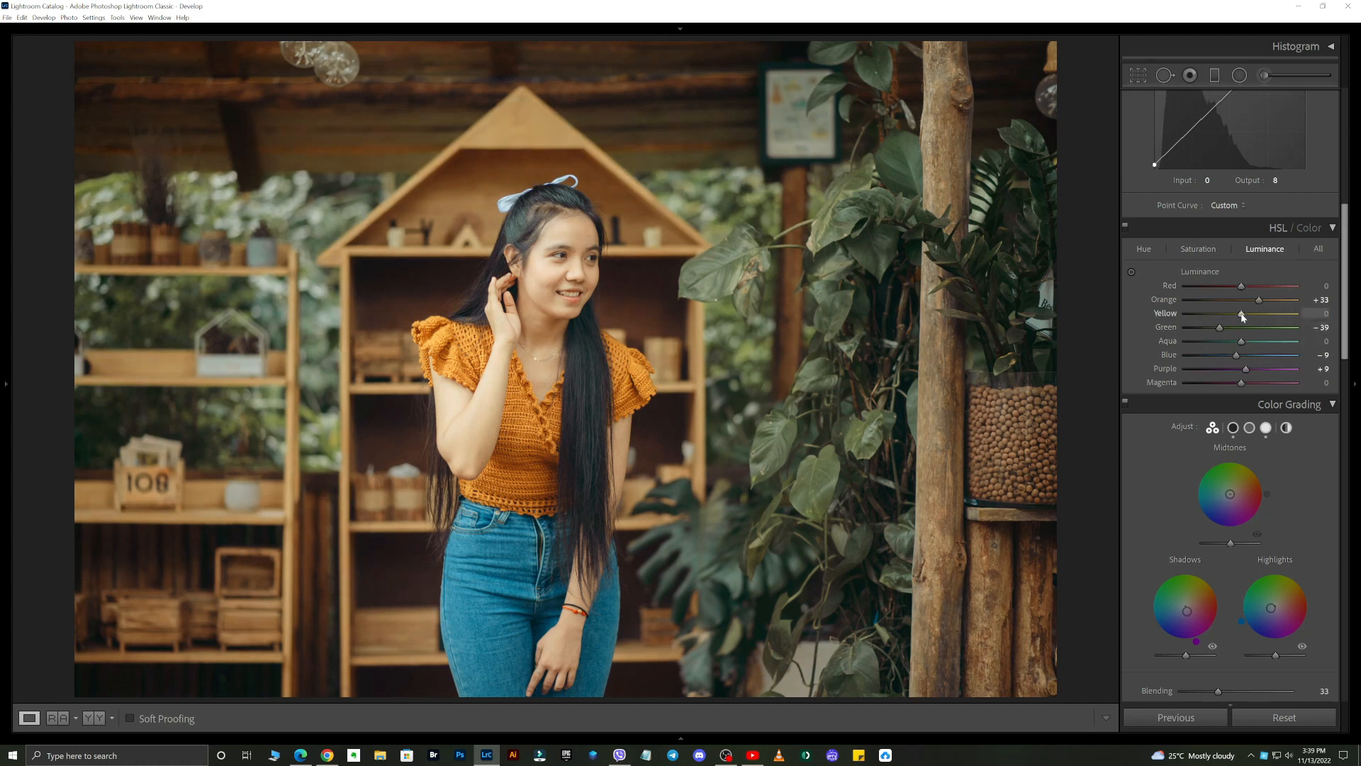
mouse_move(1253, 313)
left_mouse_down()
mouse_move(1205, 327)
mouse_move(1239, 334)
left_mouse_up()
left_click(1146, 249)
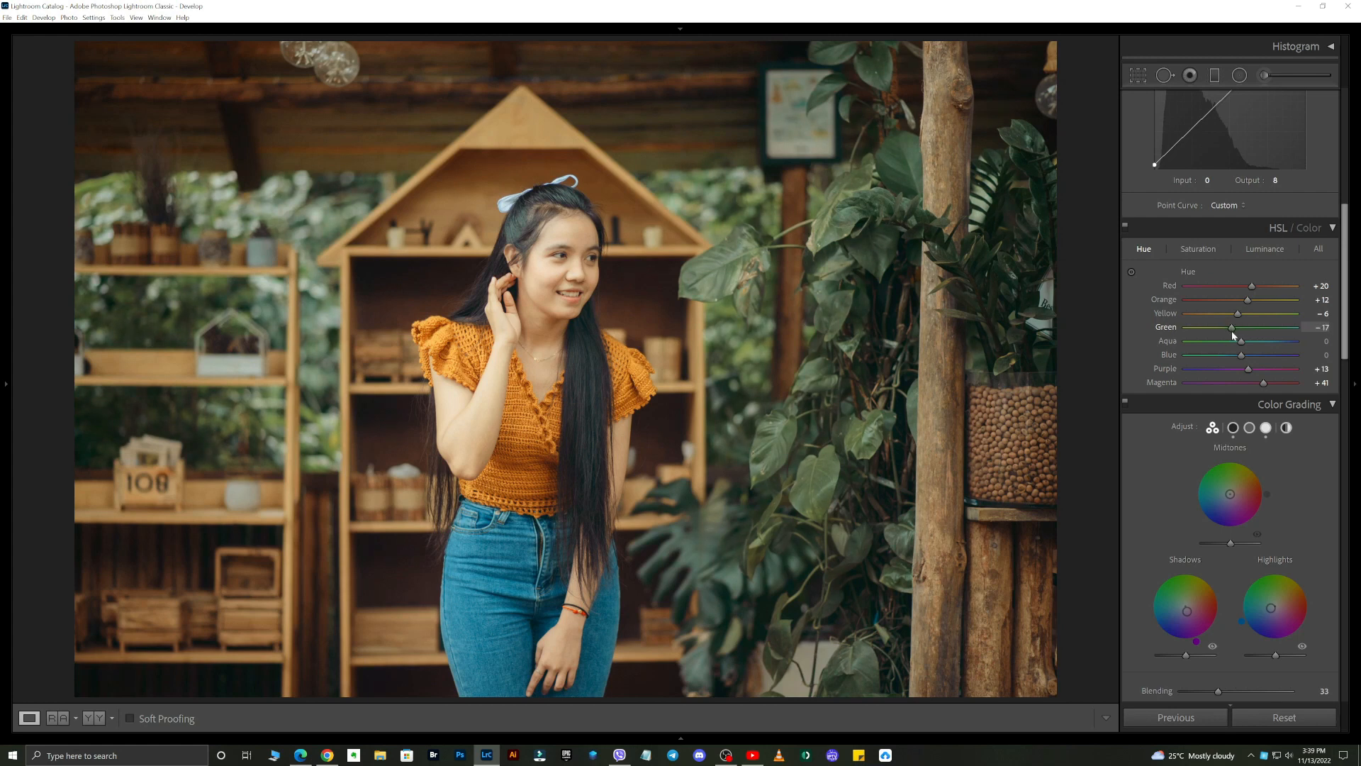
- Adjust sharpening and noise reduction, with noise reduction contrast at 94 and color at 68
scroll(1234, 390, "down", 6)
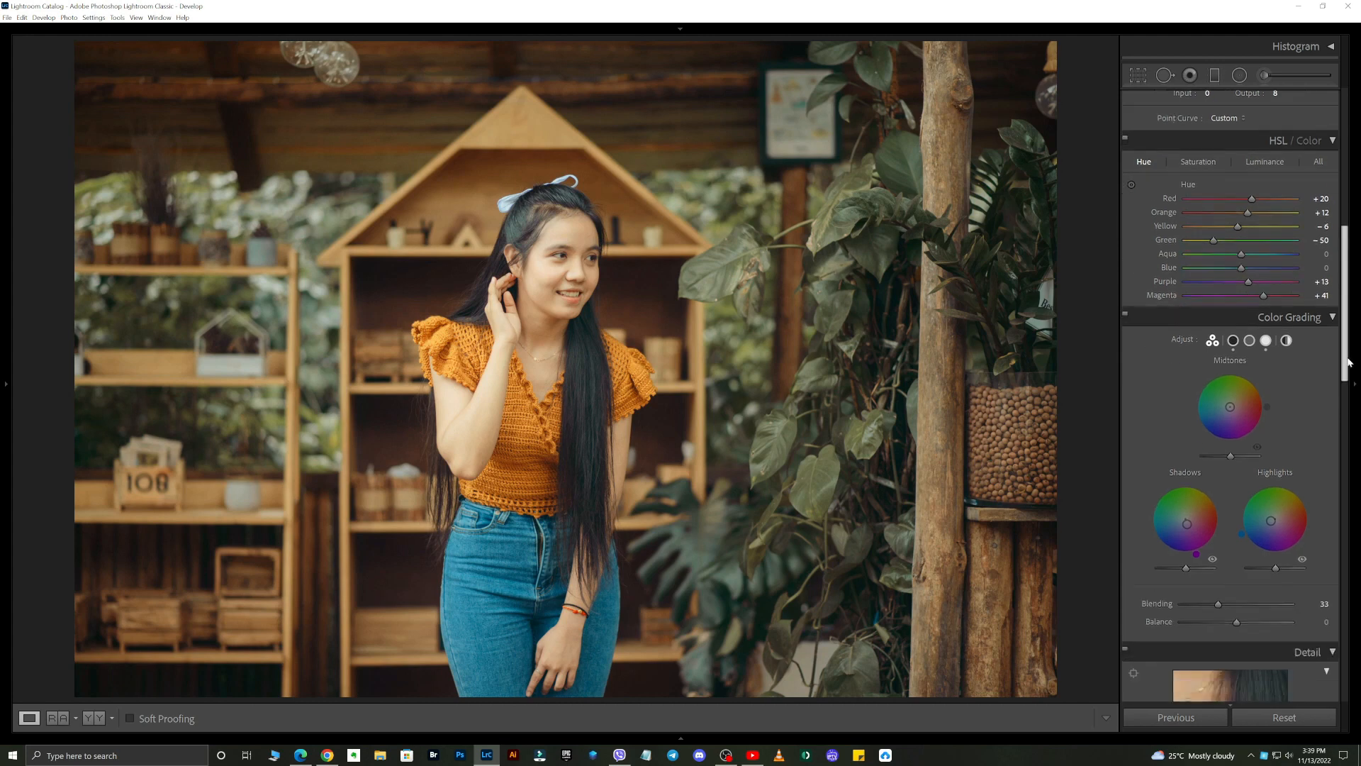
left_click_drag(1235, 447, 1239, 446)
left_click_drag(1207, 460, 1224, 461)
left_click_drag(1186, 525, 1284, 553)
left_click_drag(1213, 576, 1257, 577)
- Set the calibration's green primary saturation to −18 and show the before and after versions side by side
scroll(1219, 441, "down", 12)
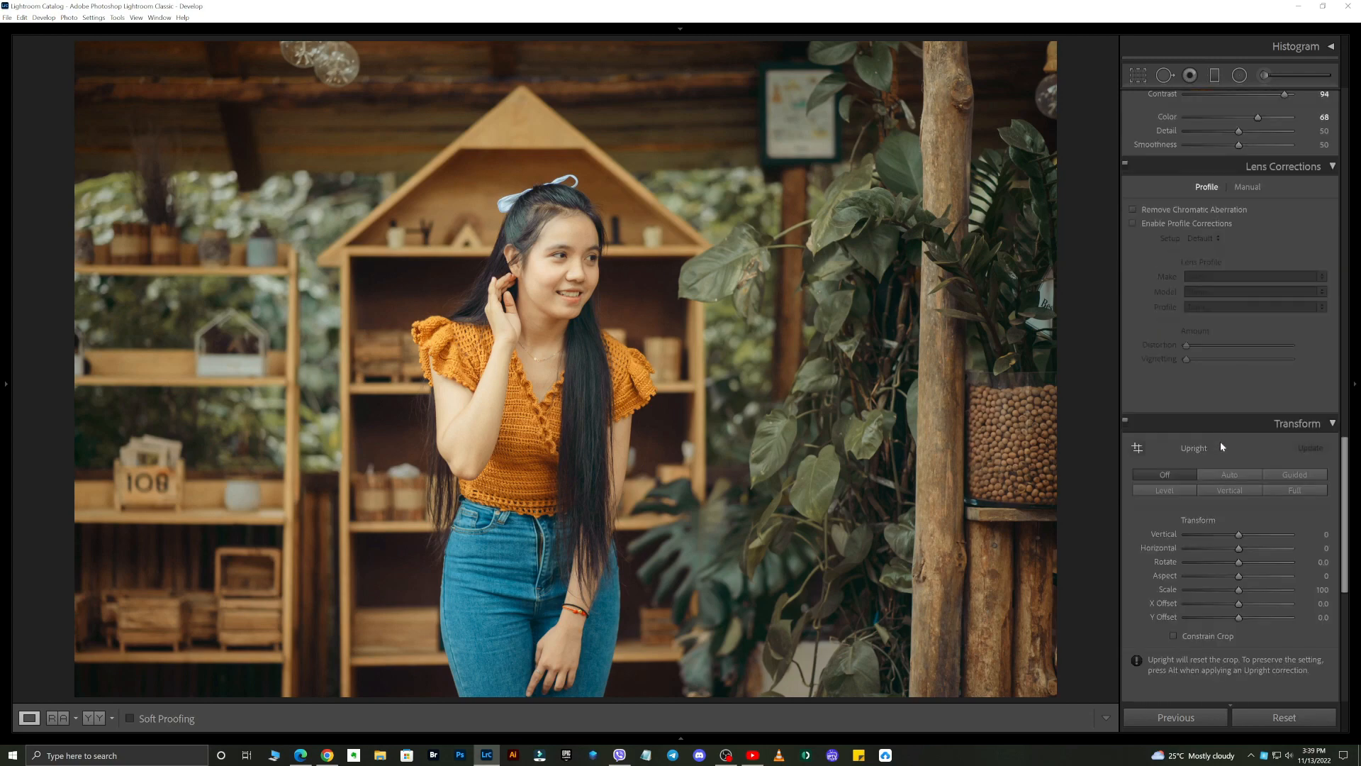
left_click_drag(1222, 638, 1229, 637)
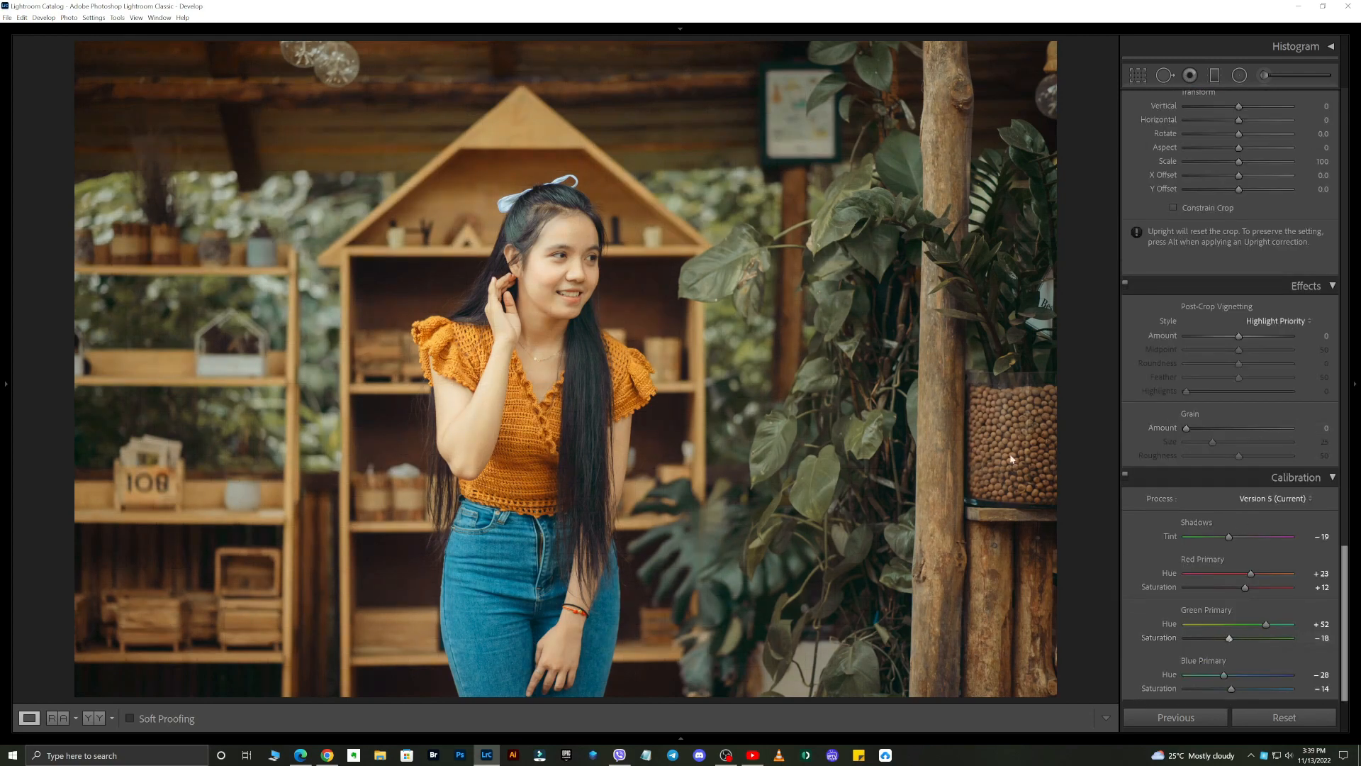
left_click(92, 718)
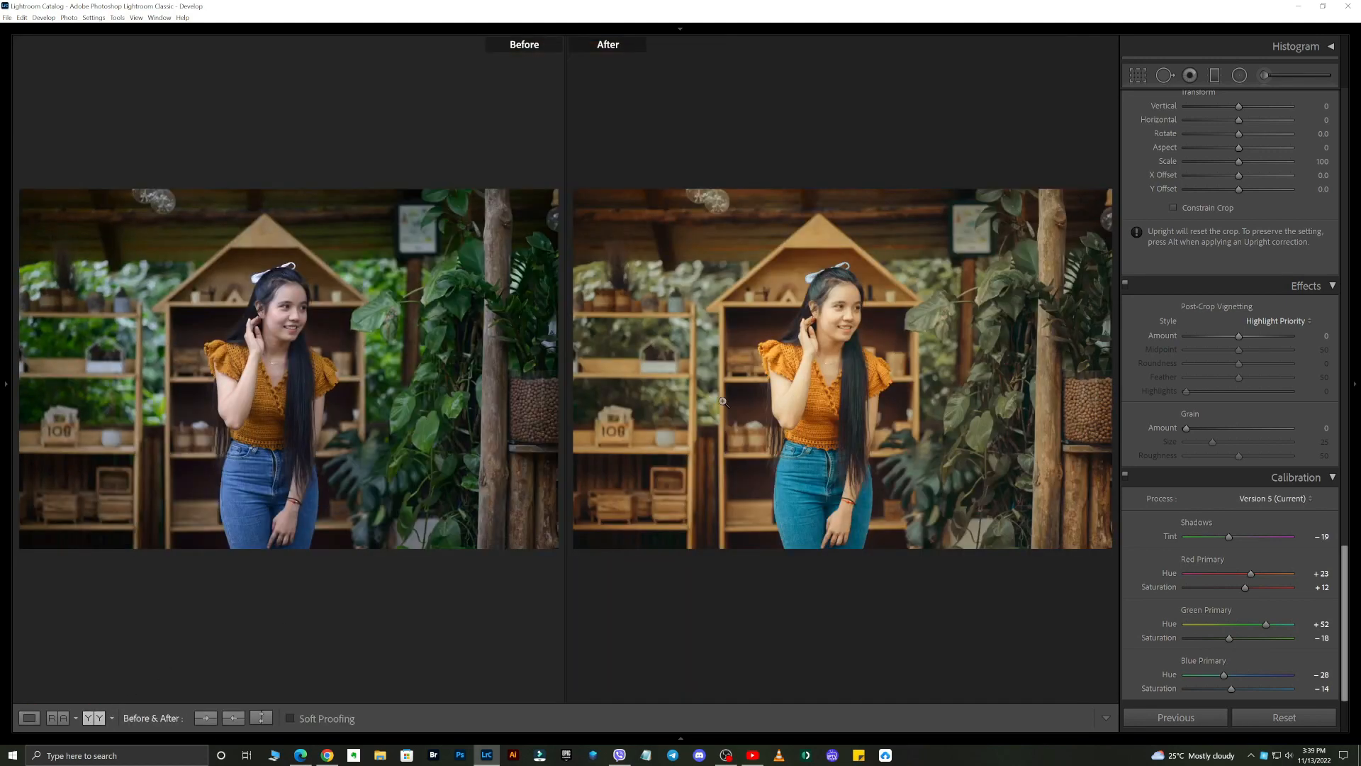
- Rework the HSL greens to a hue of about −16, saturation of about −53 and luminance of −50
scroll(1211, 555, "up", 15)
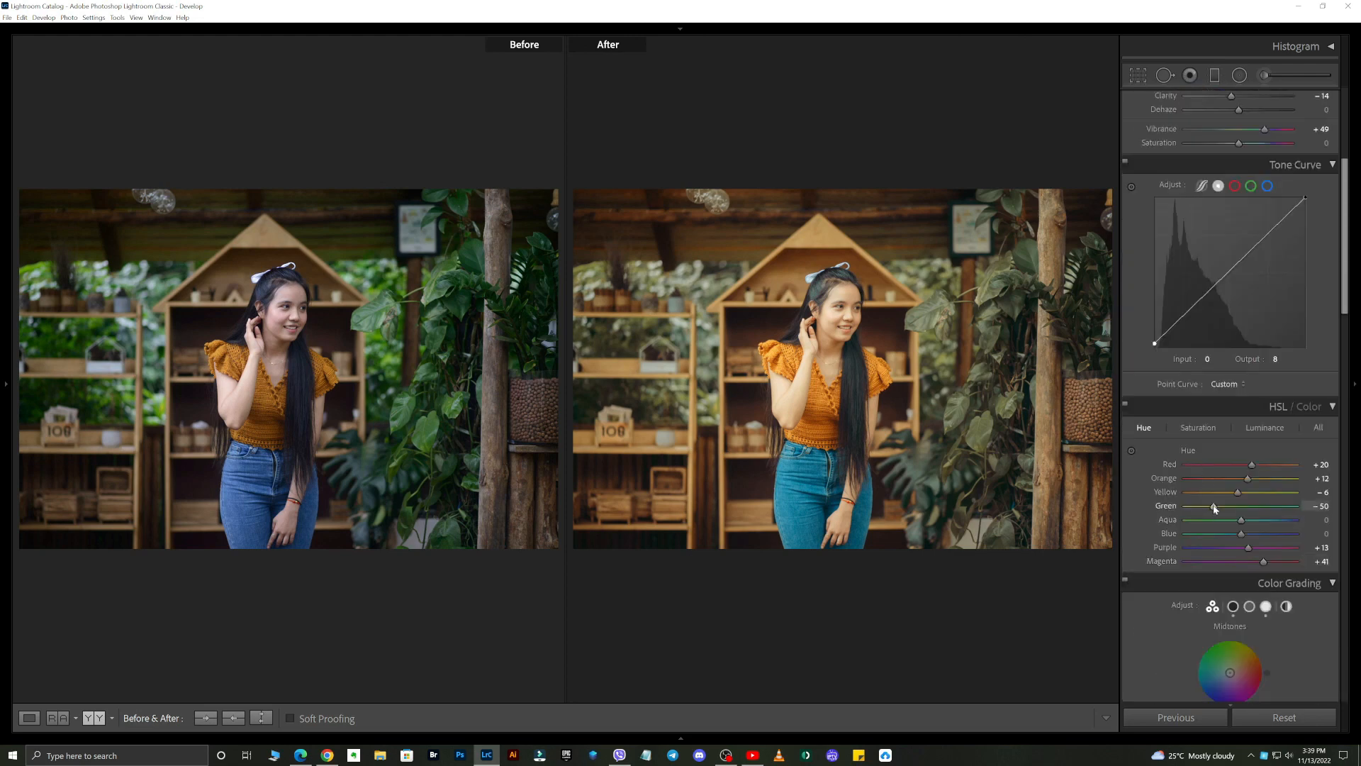
left_click_drag(1214, 507, 1232, 508)
left_click(1198, 427)
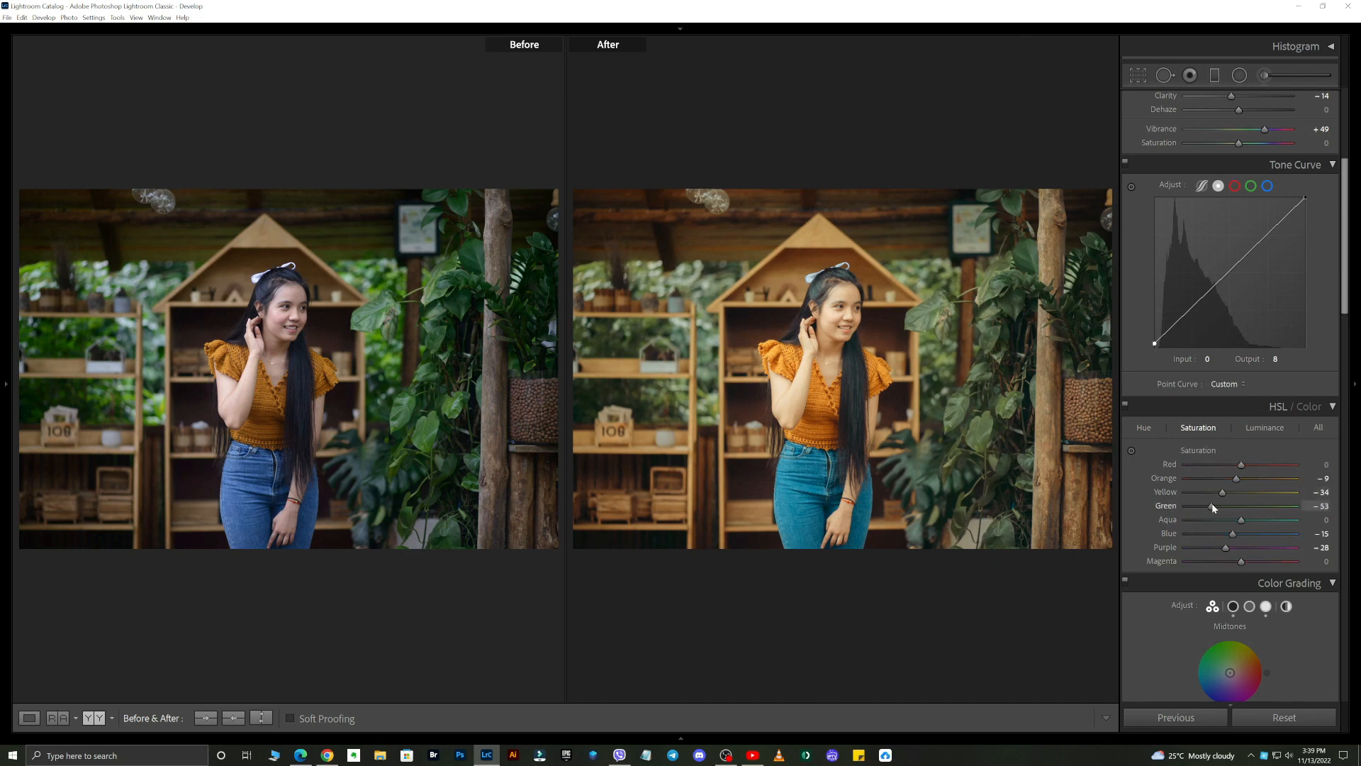
mouse_move(1201, 500)
left_mouse_down()
mouse_move(1229, 504)
mouse_move(1197, 505)
mouse_move(1210, 504)
left_mouse_up()
left_click(1249, 434)
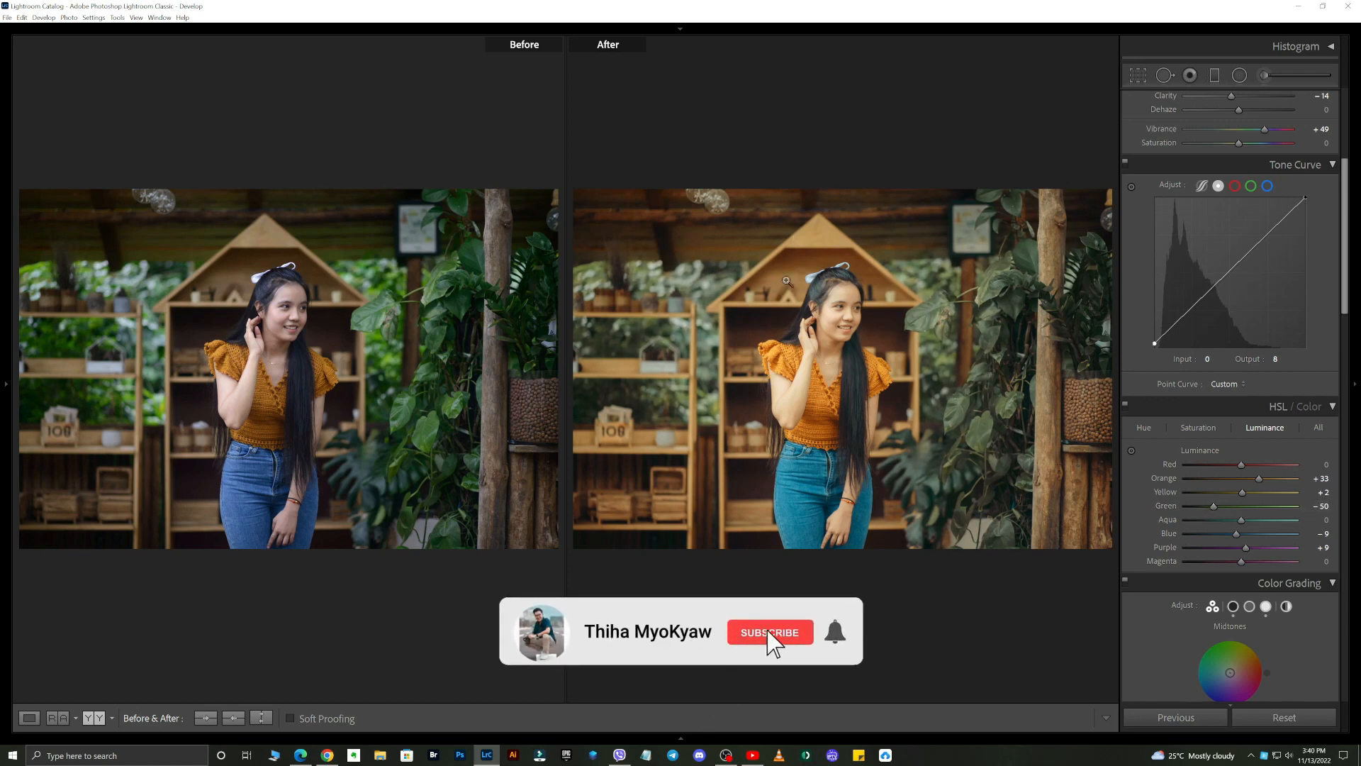
- Reduce the photo's overall saturation to −7
left_click_drag(1239, 148, 1242, 147)
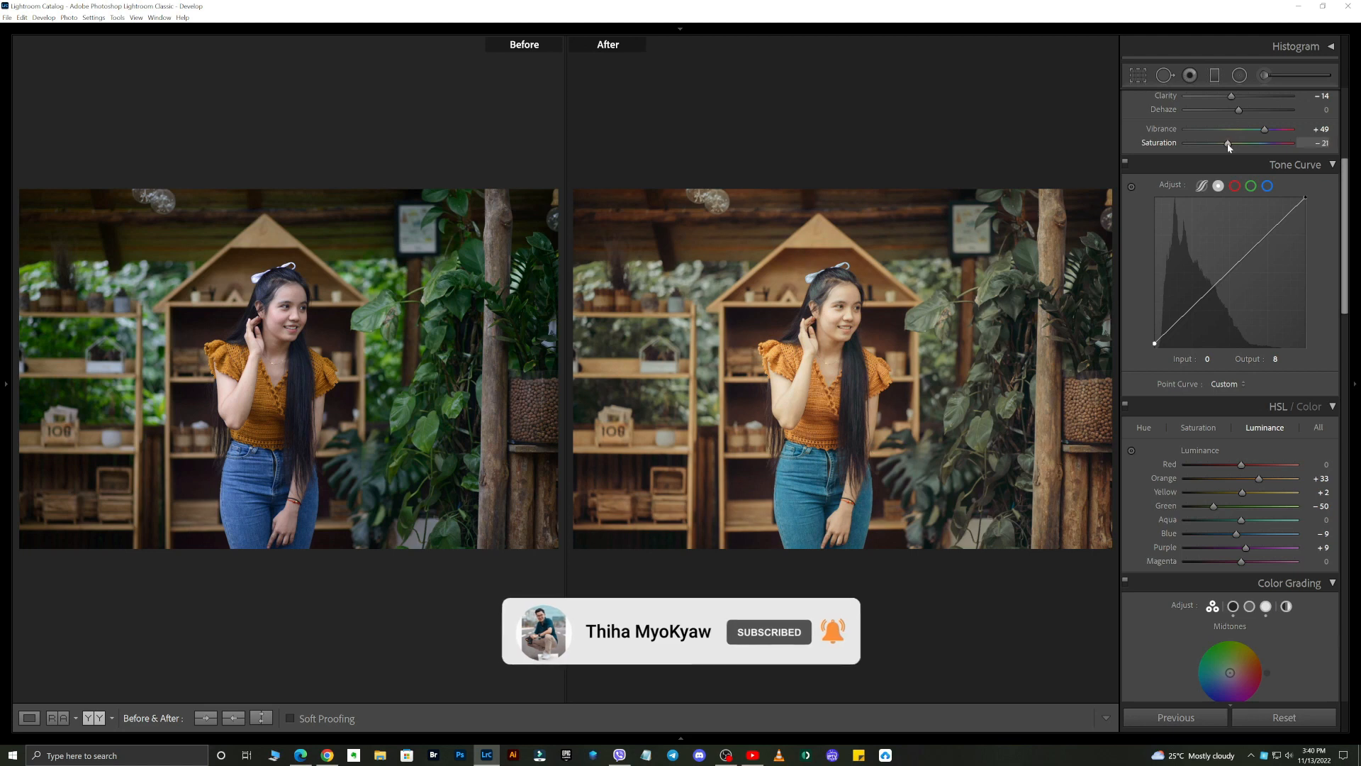
left_click_drag(1230, 143, 1237, 142)
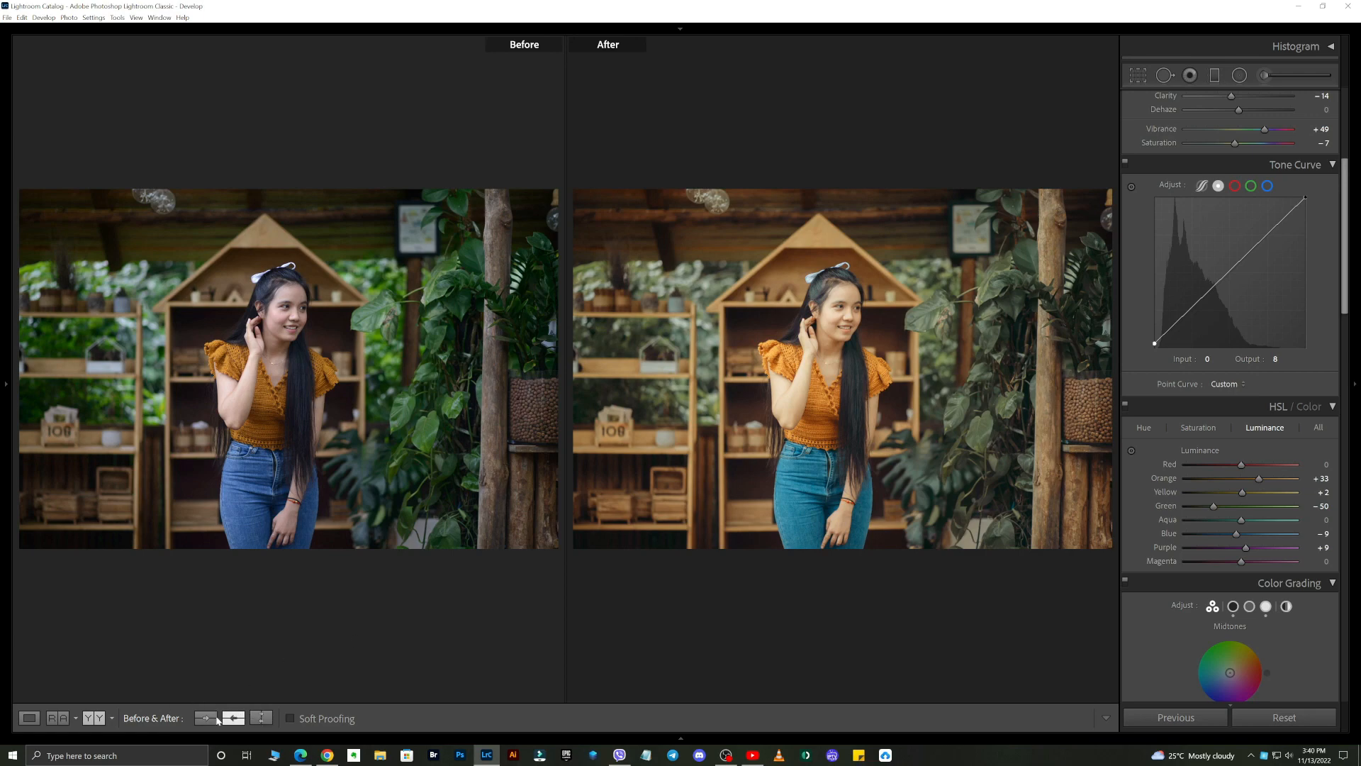
- Compare the before and after versions in the different layouts and return to the single-image view
left_click(93, 718)
left_click(93, 718)
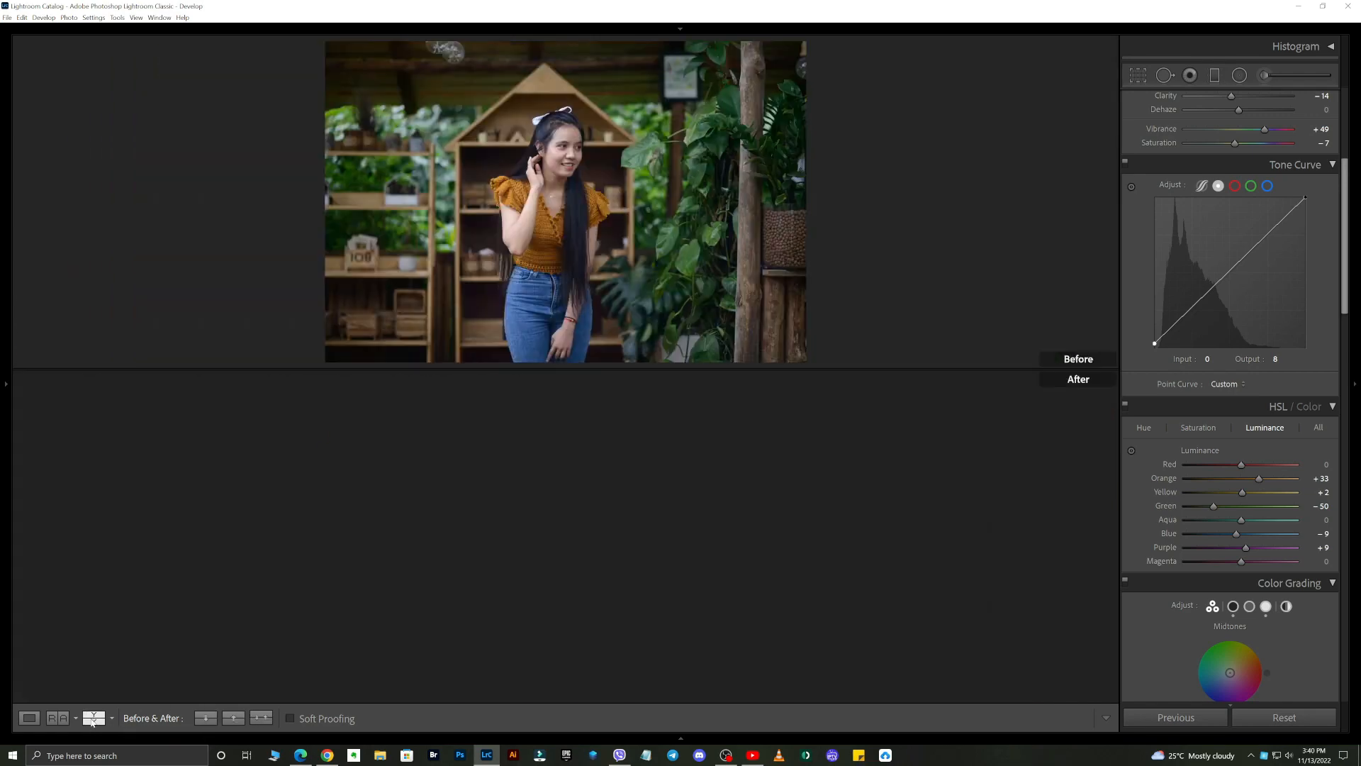
left_click(92, 718)
left_click(93, 718)
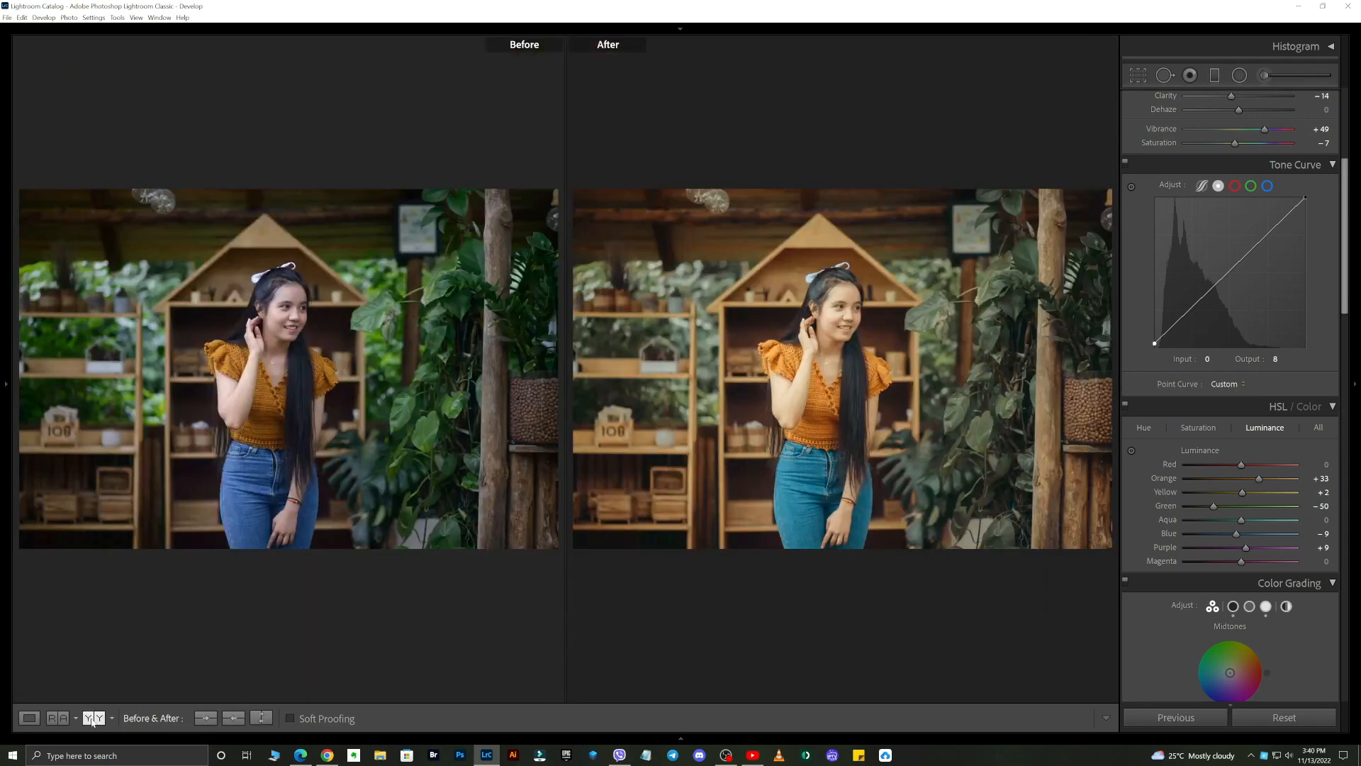
left_click(29, 717)
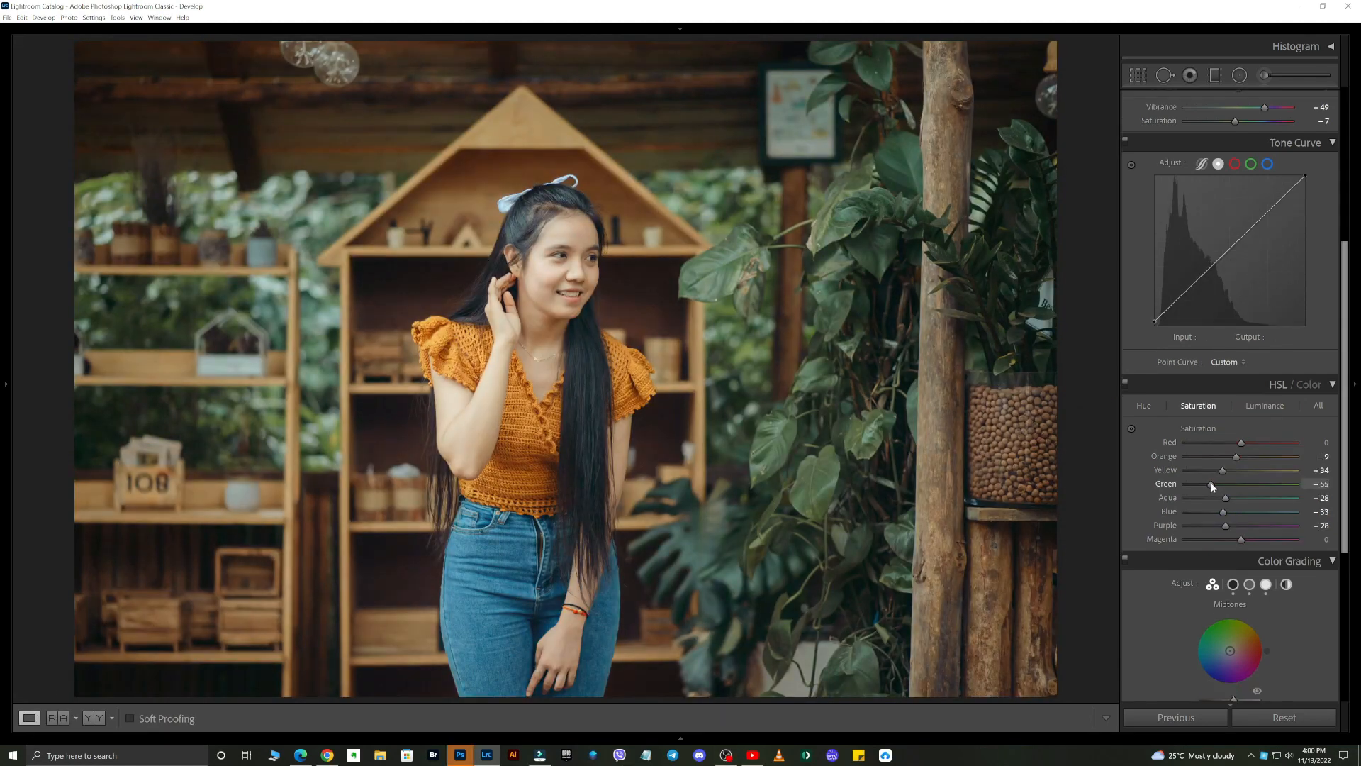
- Set the HSL green hue to −17
left_click(1143, 405)
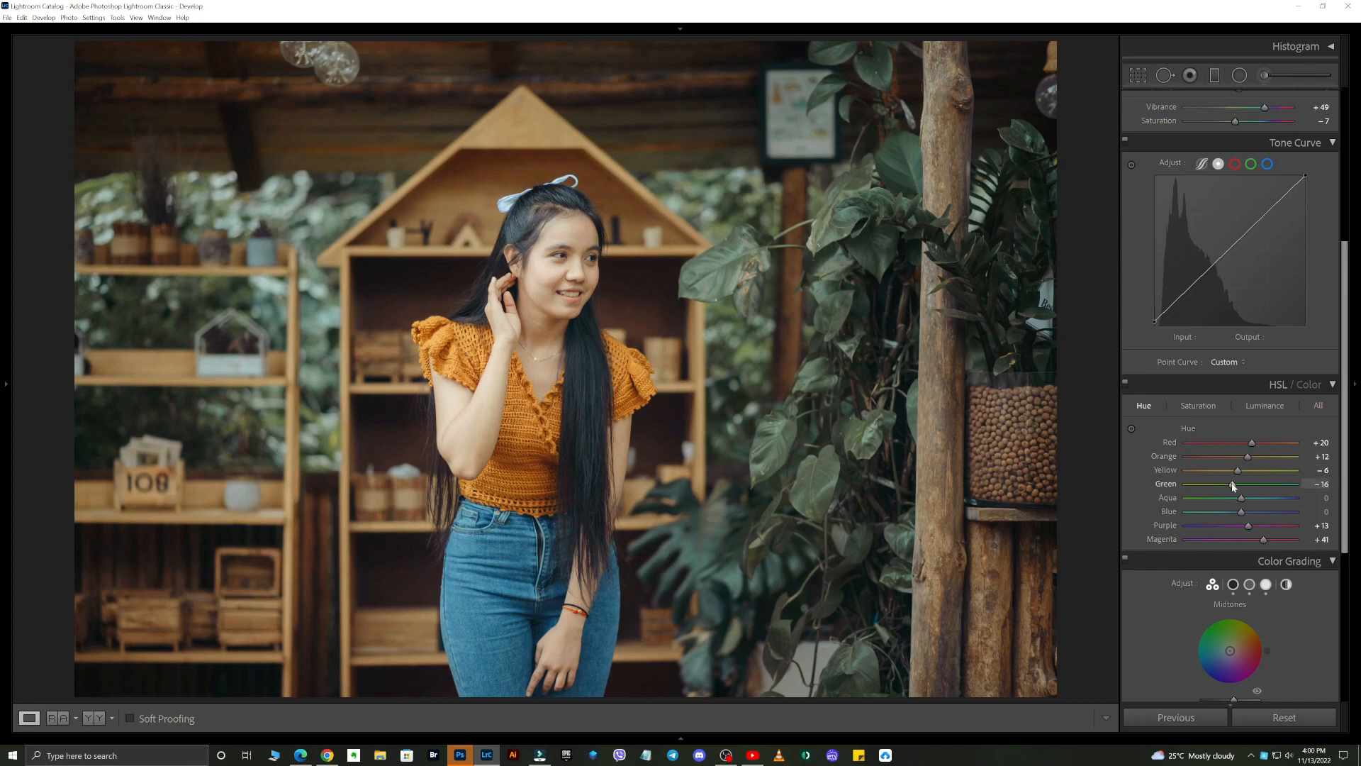
left_click_drag(1234, 484, 1231, 484)
- Rebalance the color grading luminance of highlights, shadows and midtones, and set blending to 100
scroll(1229, 521, "down", 3)
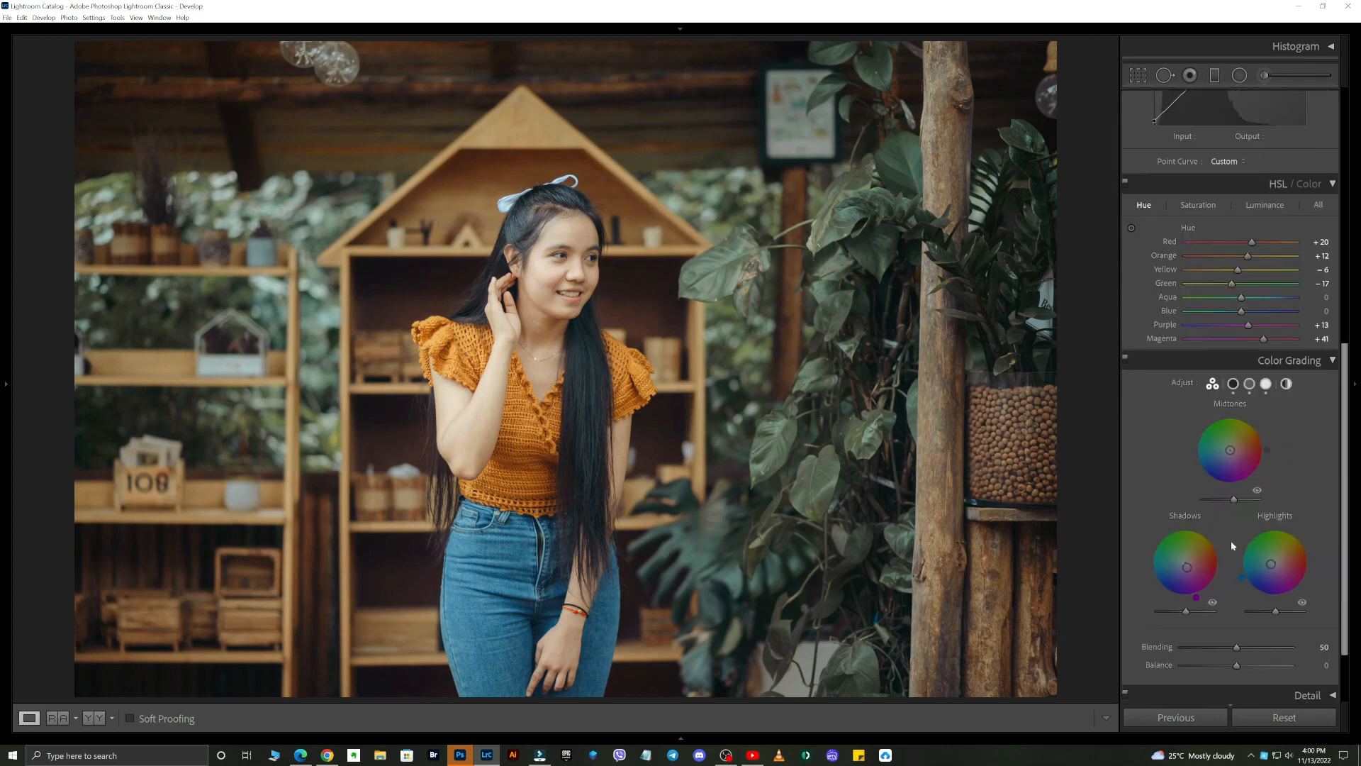
left_click_drag(1275, 611, 1294, 613)
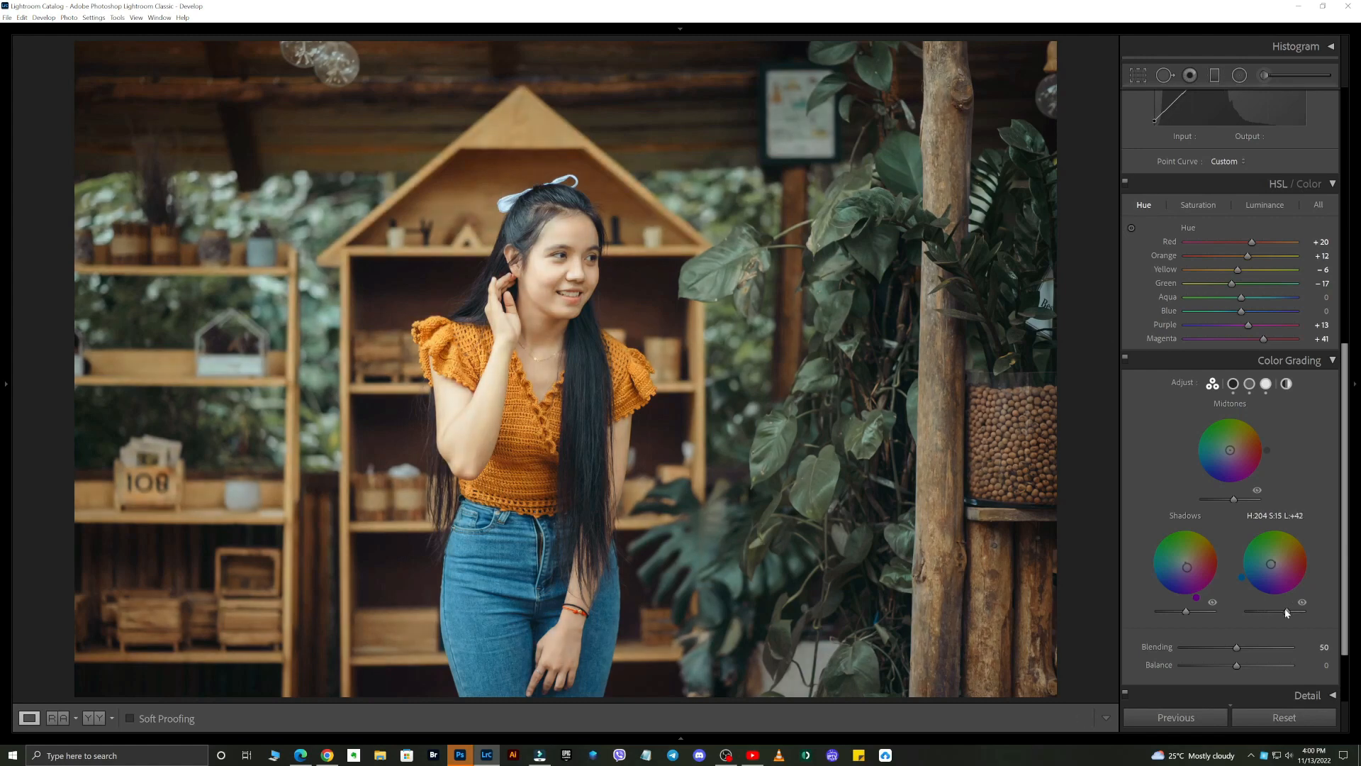
left_click_drag(1187, 612, 1181, 612)
left_click_drag(1183, 611, 1185, 611)
left_click_drag(1288, 611, 1283, 610)
left_click_drag(1233, 499, 1228, 500)
- Shift the HSL green hue away from yellow, set green saturation to −53 and show the luminance adjustments
mouse_move(1225, 282)
left_mouse_down()
mouse_move(1267, 283)
mouse_move(1244, 286)
left_mouse_up()
left_click(1209, 205)
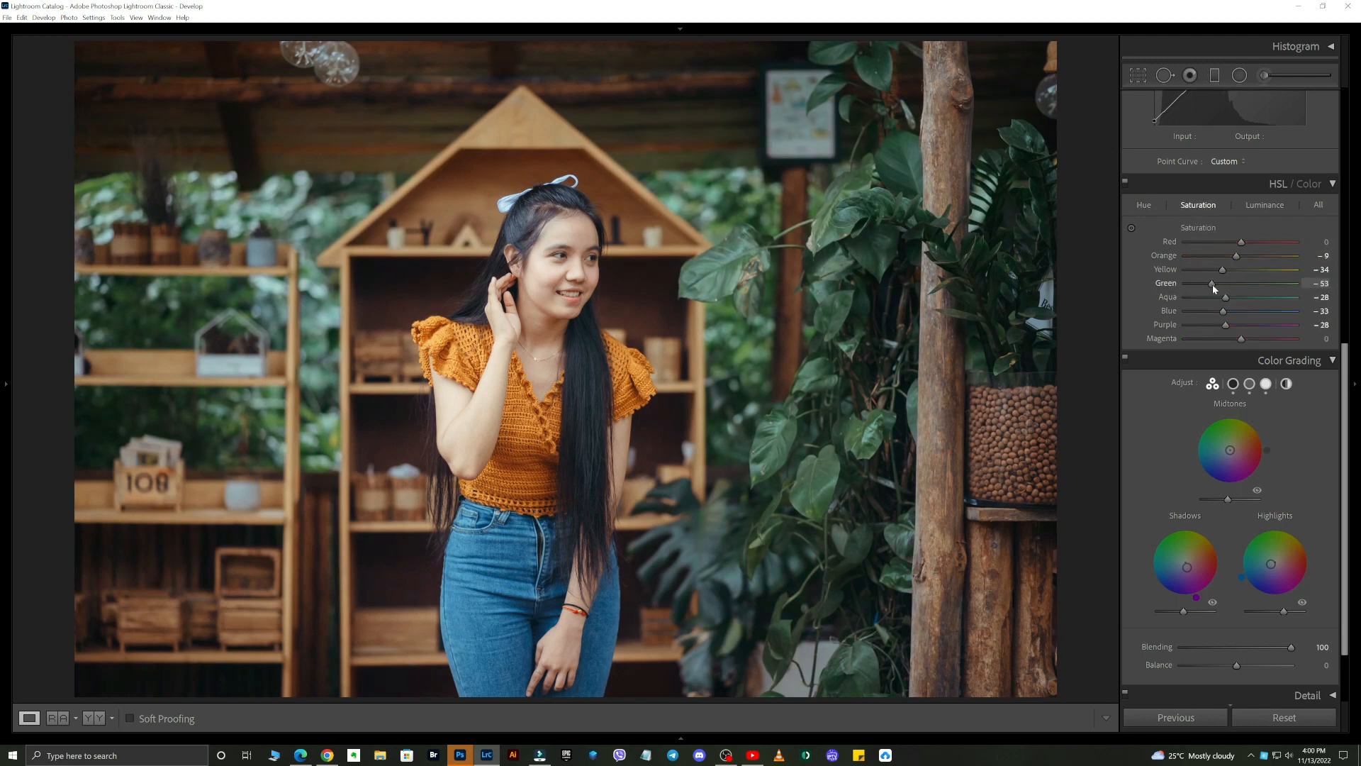
left_click_drag(1219, 285, 1212, 278)
left_click(1247, 215)
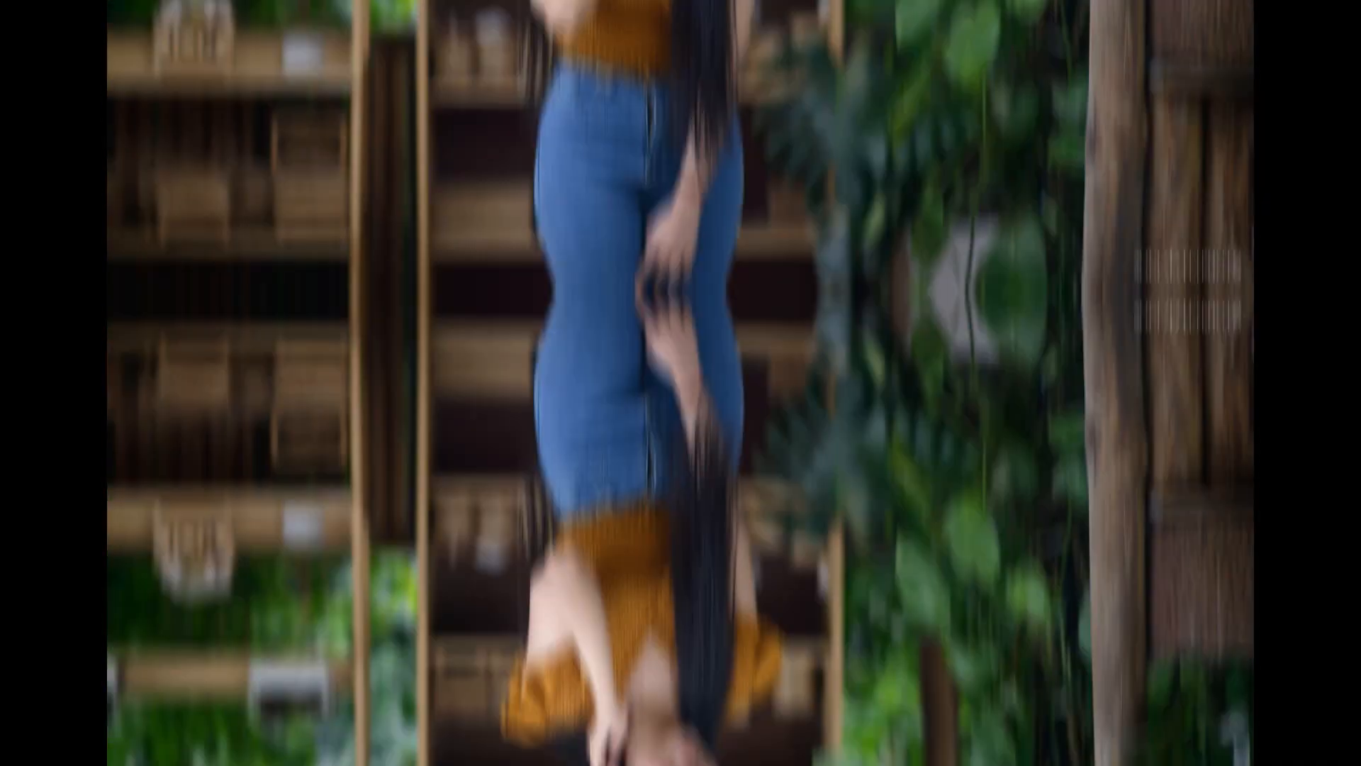